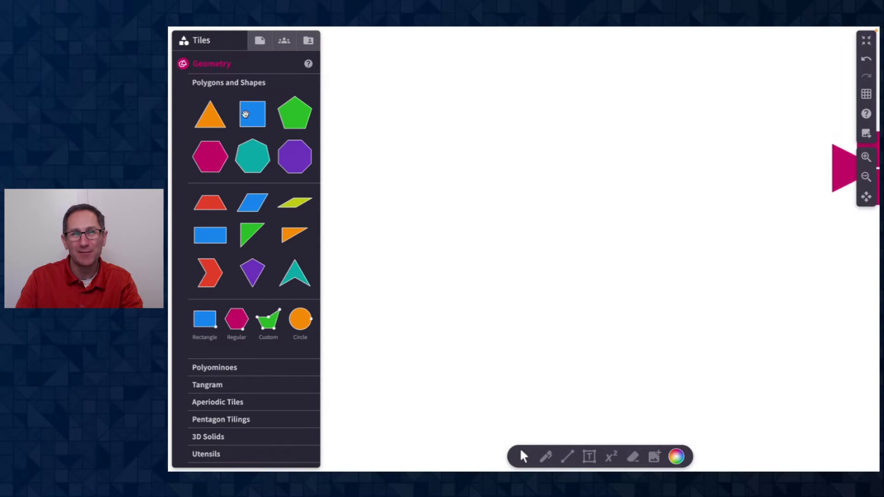
- Collapse Geometry and show the Algebra section's Function Machines tiles in the library
click(215, 68)
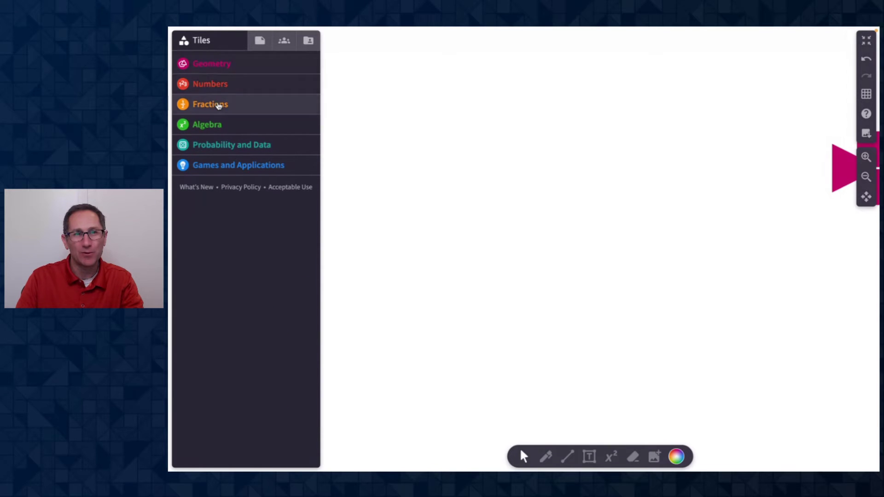
click(205, 131)
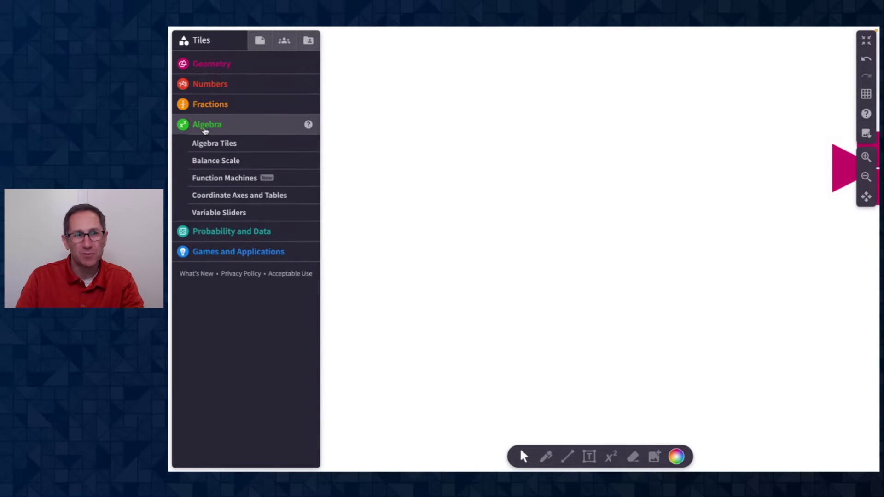
click(219, 183)
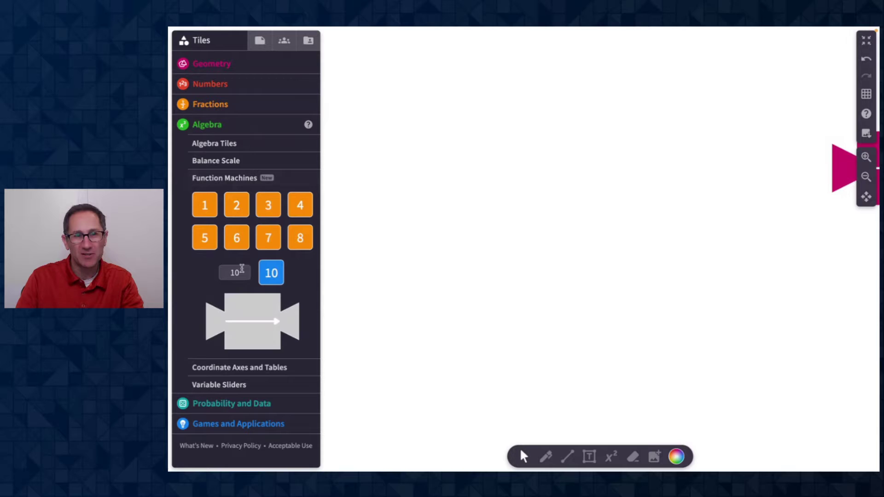
- Place an x + 1 function machine on the canvas, zoom in and shift it left
drag(252, 333, 595, 221)
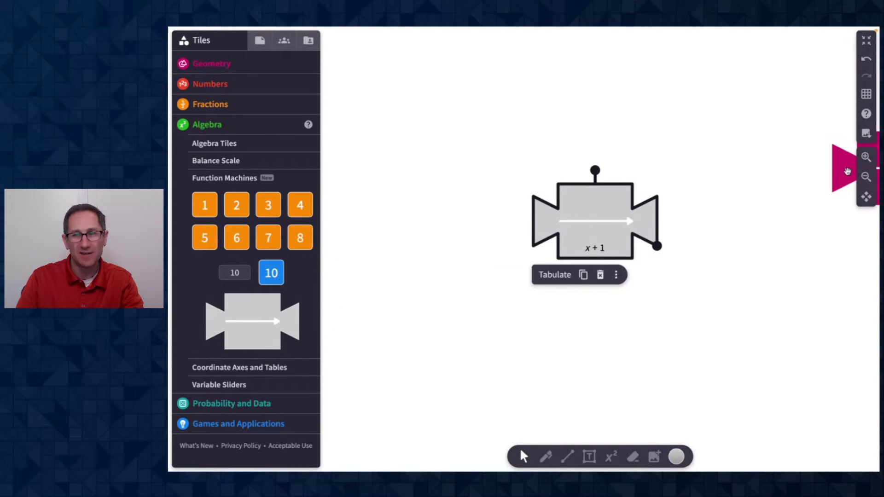
click(866, 157)
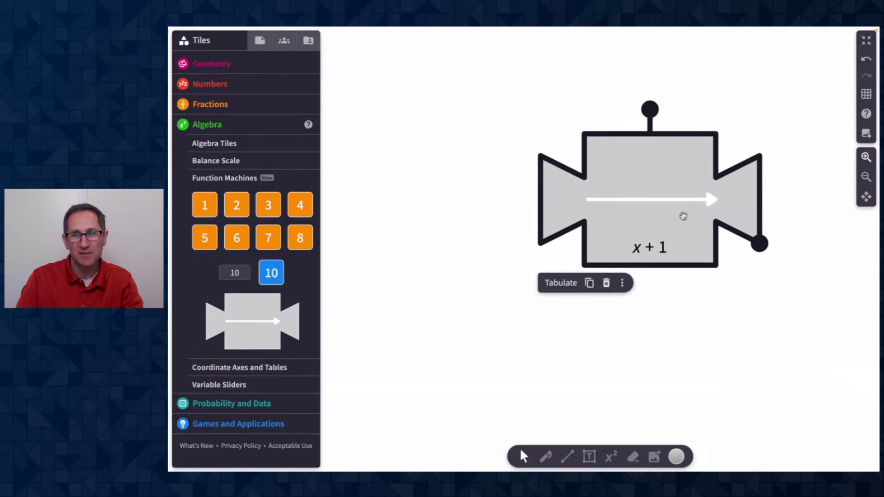
drag(683, 216, 607, 212)
- Drag the machine's corner handle so its output sits lower along a curved arrow
click(716, 193)
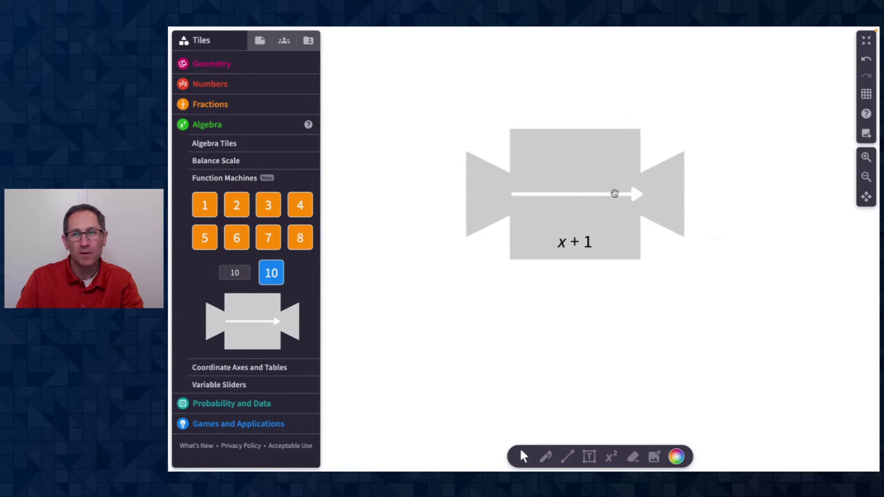
click(615, 193)
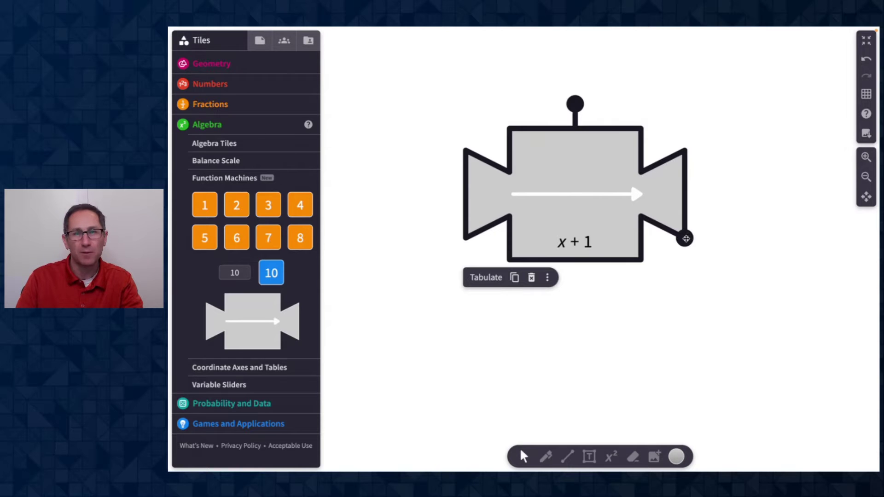
drag(685, 239, 699, 304)
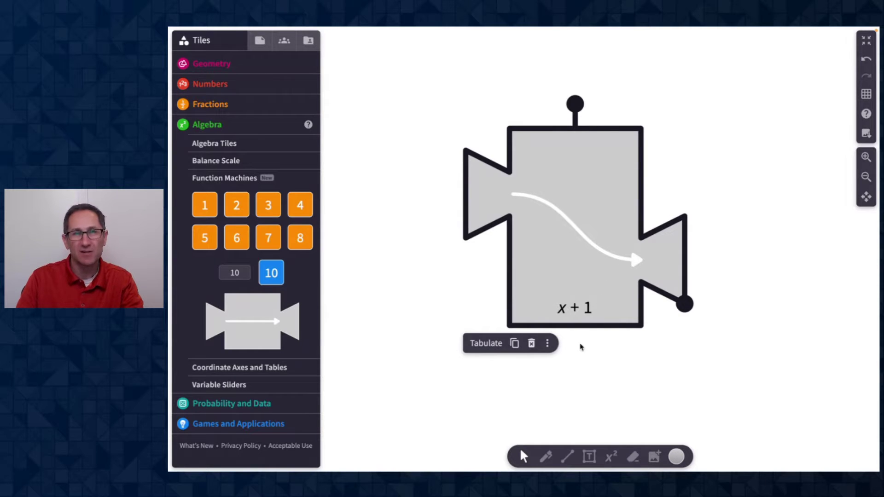
- Feed number cards 4 and 7 into the x + 1 machine, producing 5 and 8
click(394, 247)
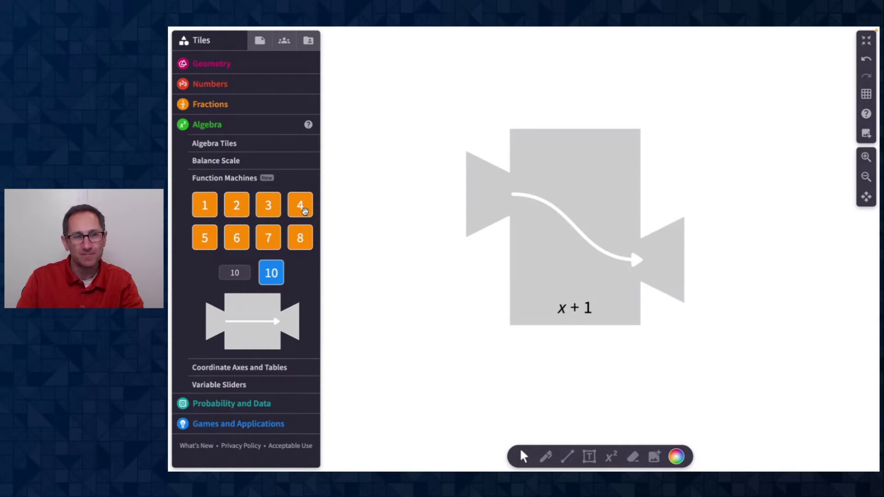
drag(304, 210, 428, 188)
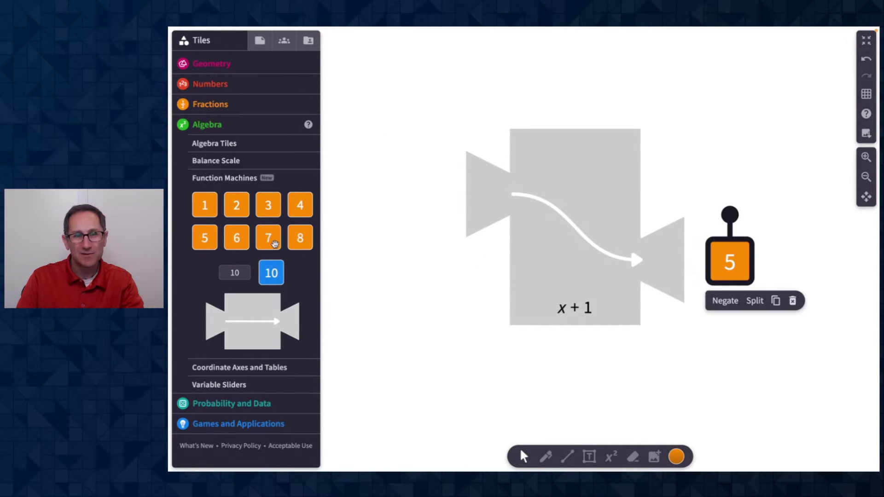
drag(275, 244, 416, 202)
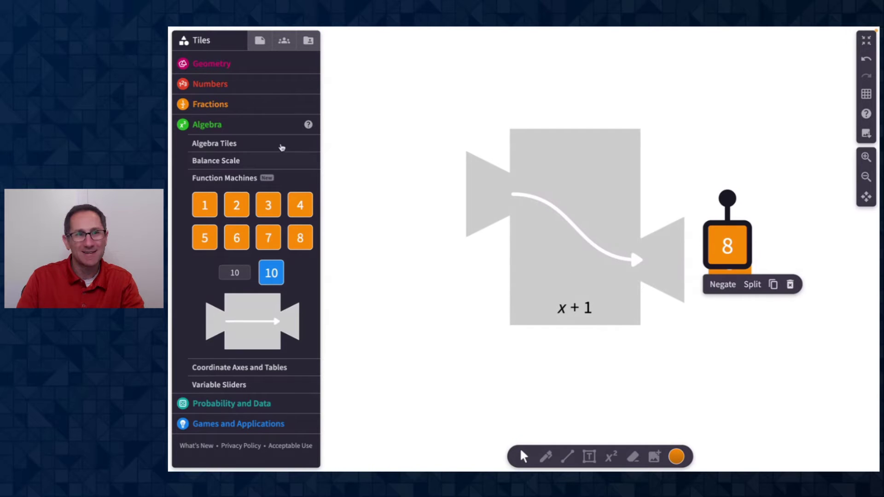
- Pass a unit tile and a ten-rod from Number Tiles through the machine, then zoom out
click(222, 85)
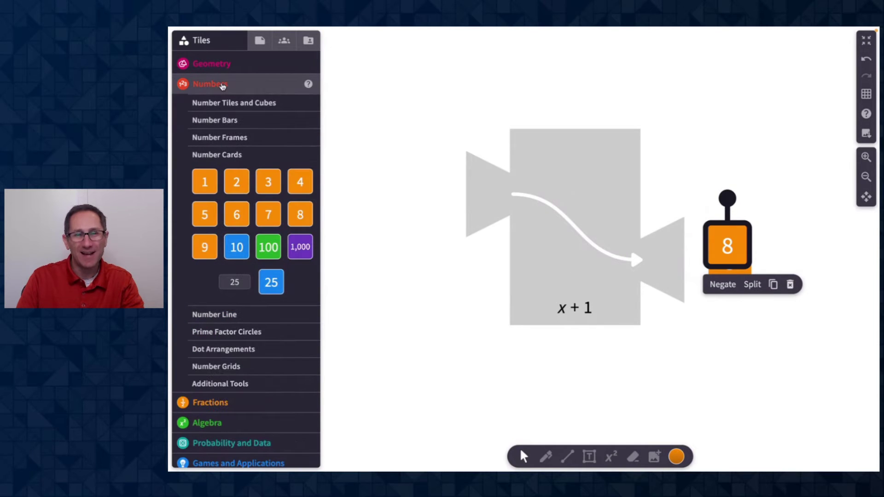
click(205, 104)
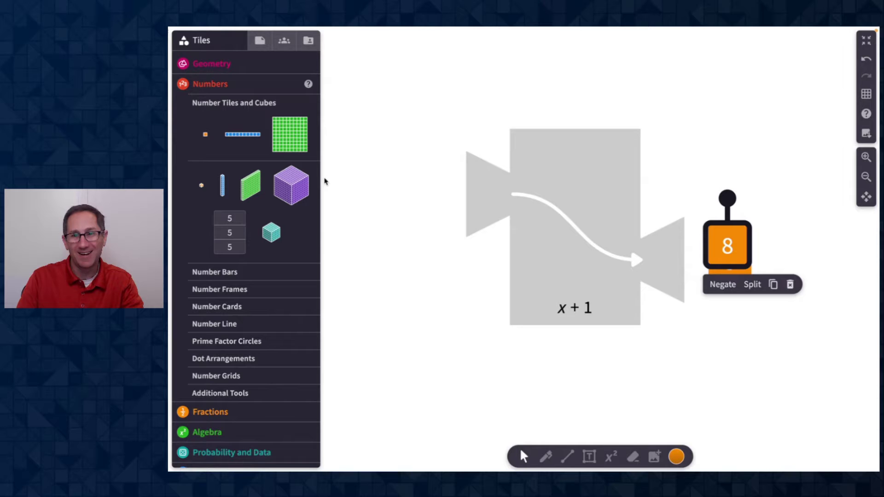
click(363, 157)
drag(205, 136, 412, 179)
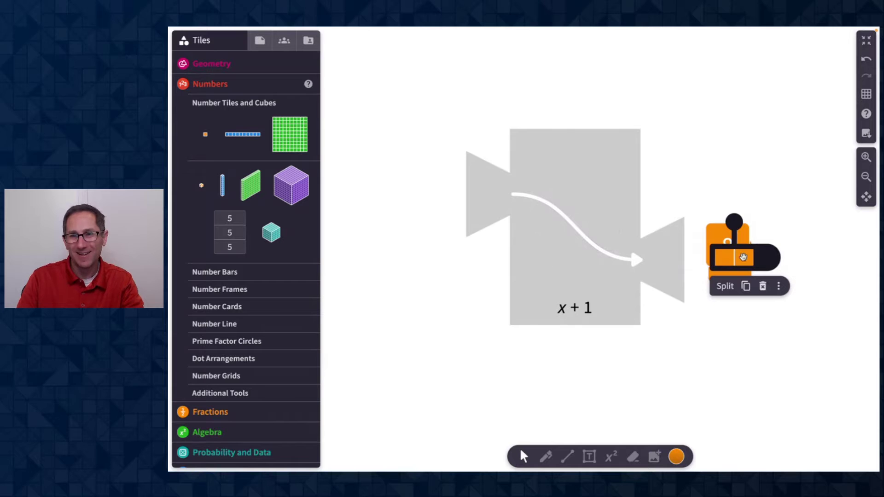
drag(251, 134, 430, 192)
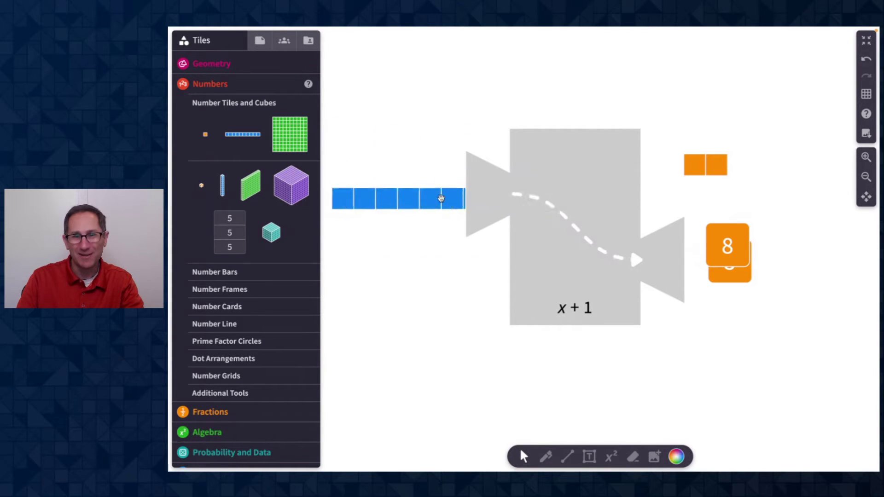
click(865, 177)
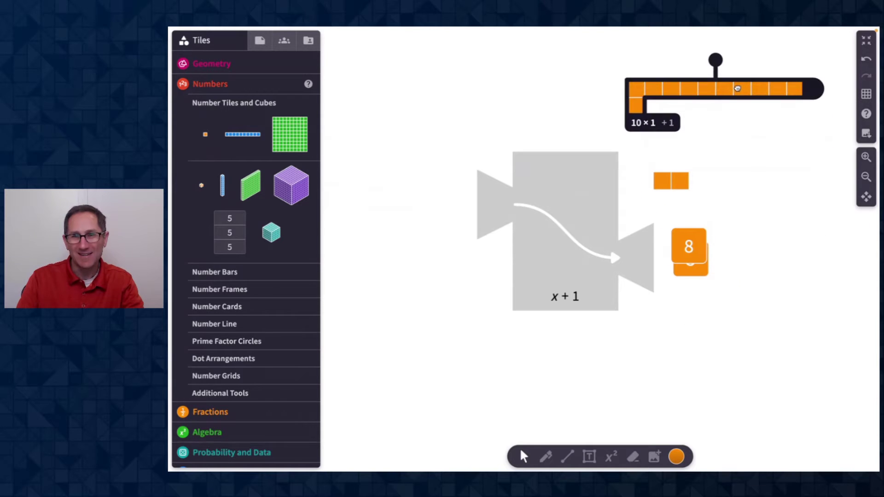
- Feed a 3 bar, a six-dot frame tile and prime-factor circle 3 into the x + 1 machine
click(242, 279)
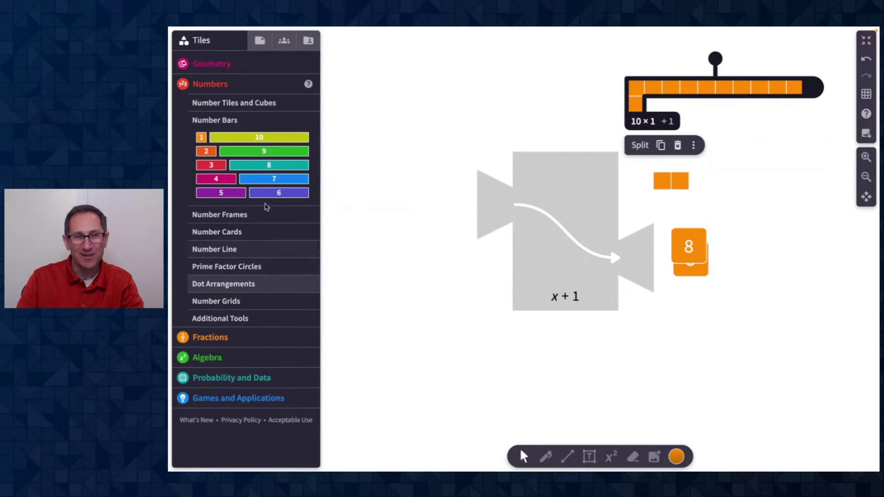
drag(211, 165, 441, 197)
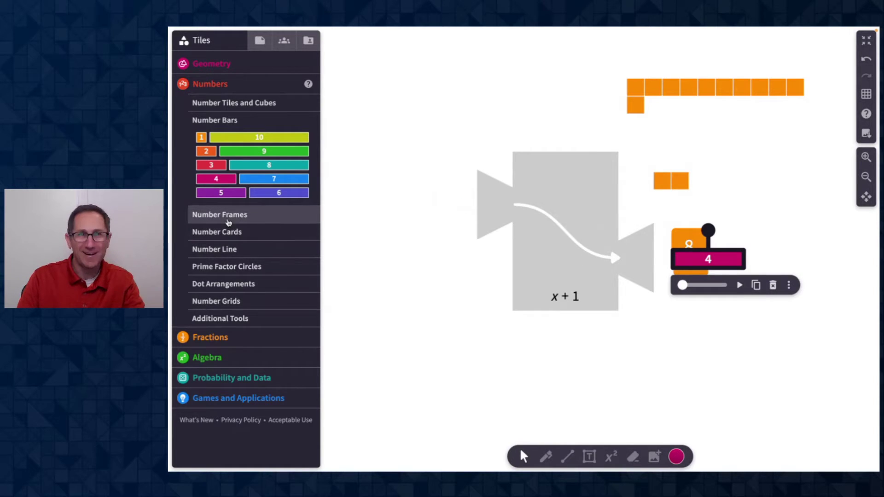
click(228, 220)
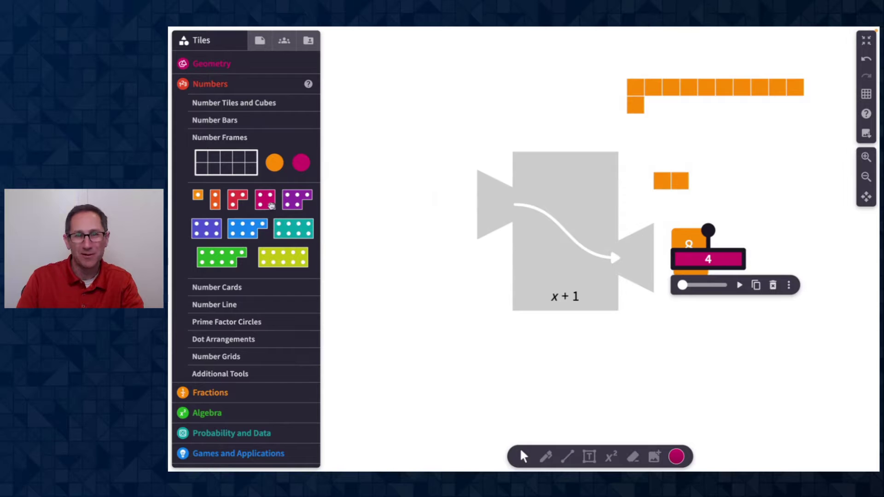
drag(206, 228, 443, 210)
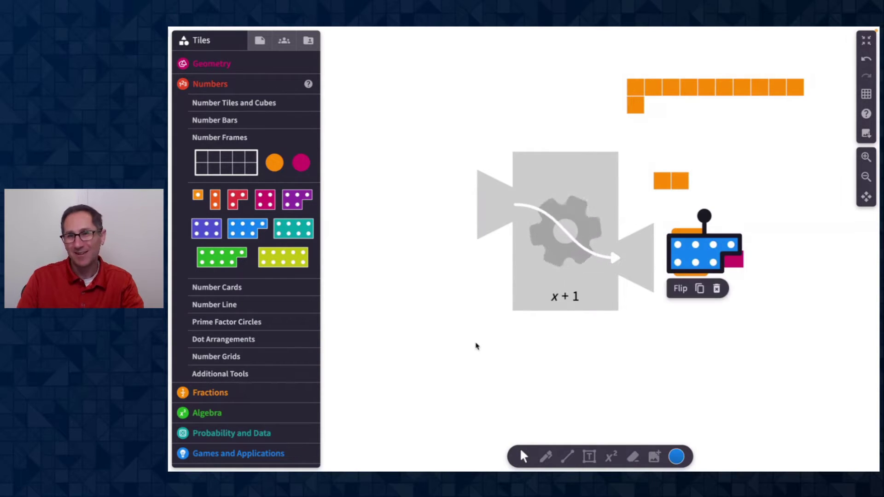
click(237, 288)
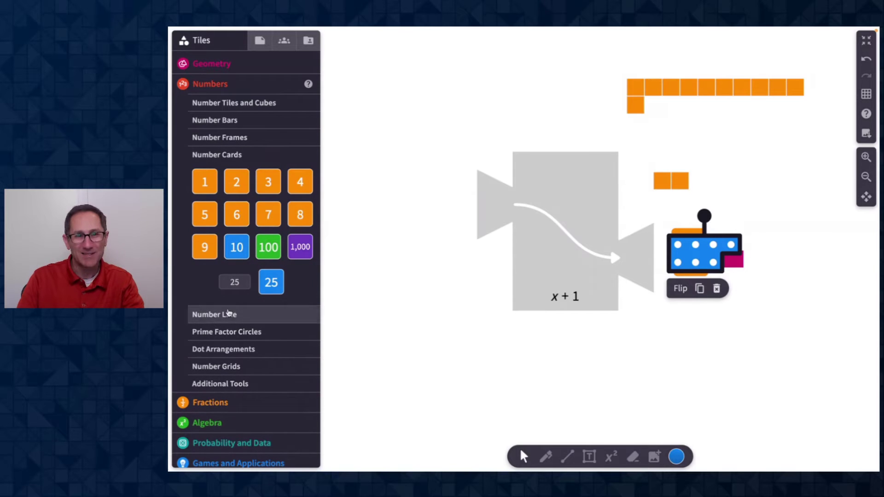
click(224, 332)
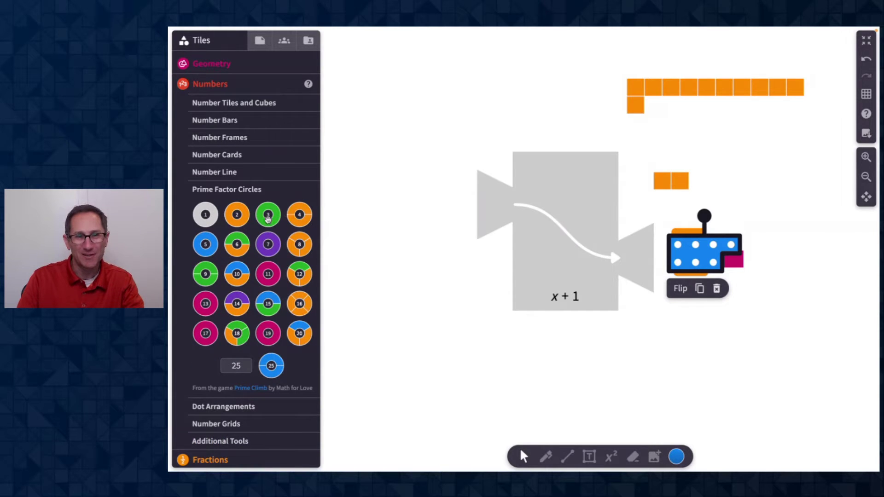
drag(277, 218, 458, 193)
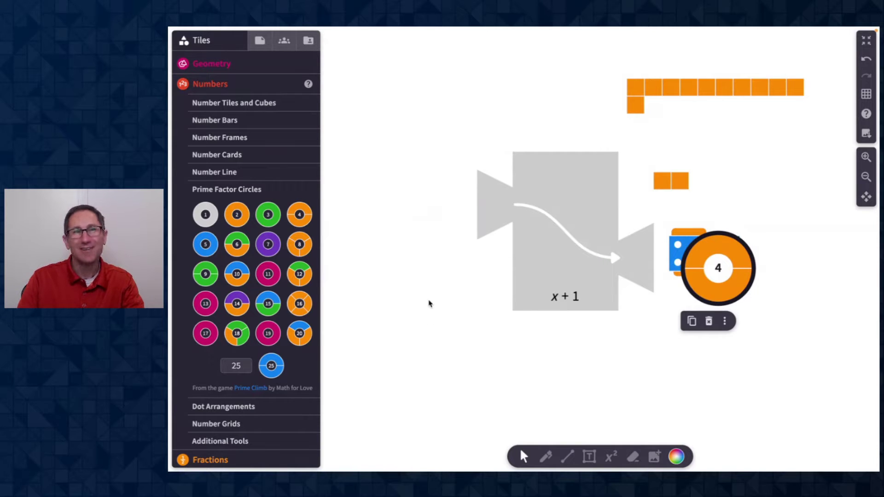
scroll(428, 304, down, 2)
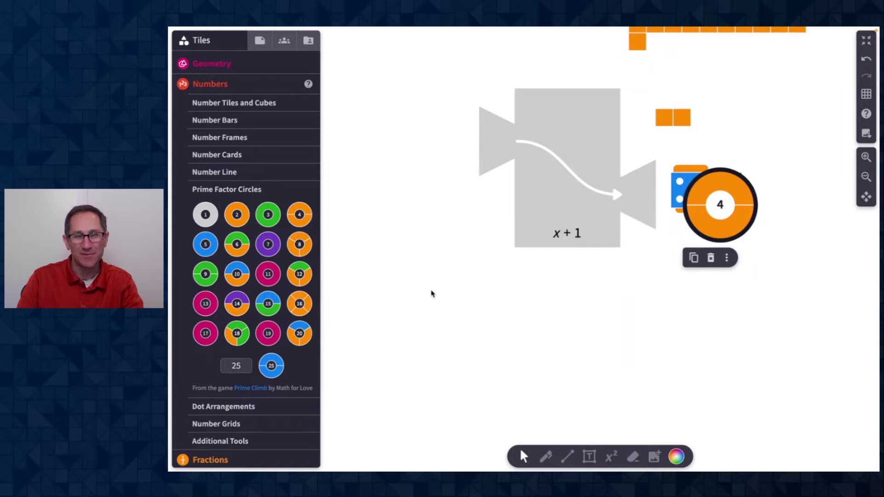
scroll(230, 355, down, 2)
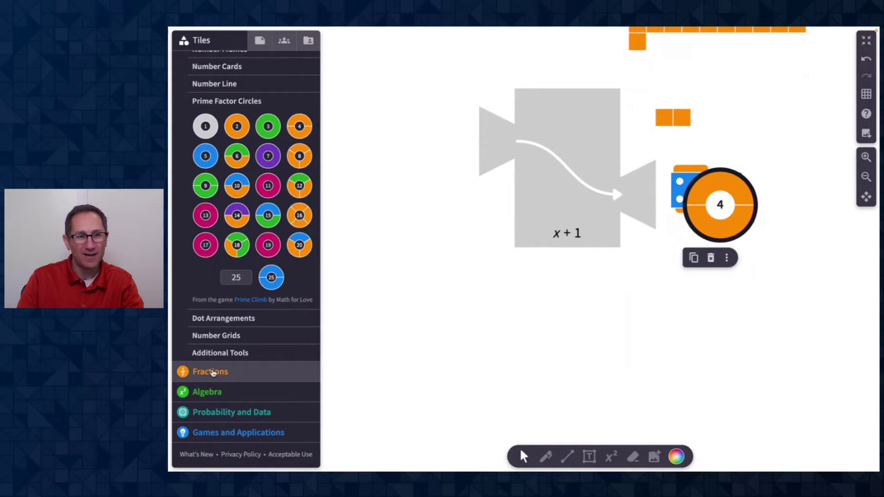
- Place a second function machine from Algebra on the canvas and position it
click(207, 391)
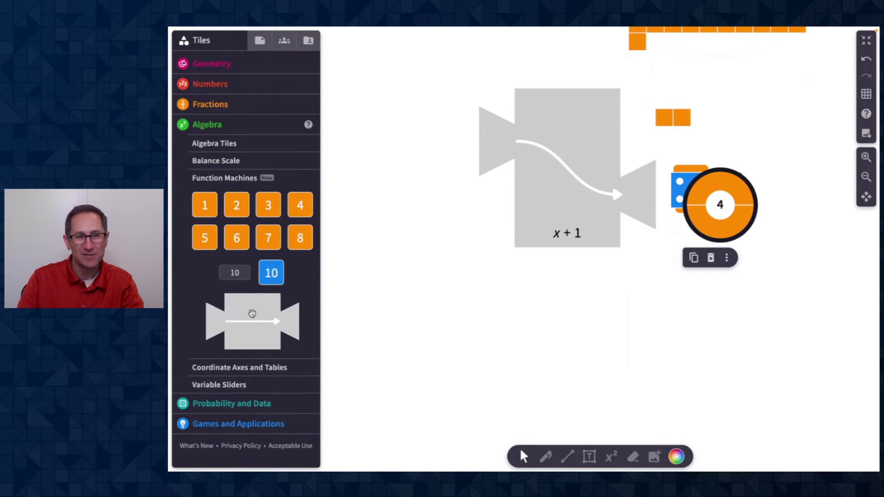
drag(252, 317, 568, 341)
scroll(761, 293, down, 5)
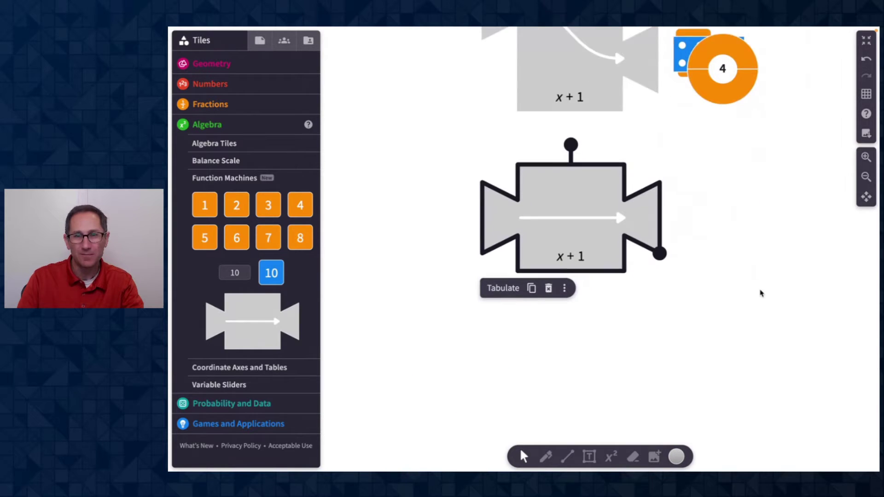
drag(639, 228, 660, 257)
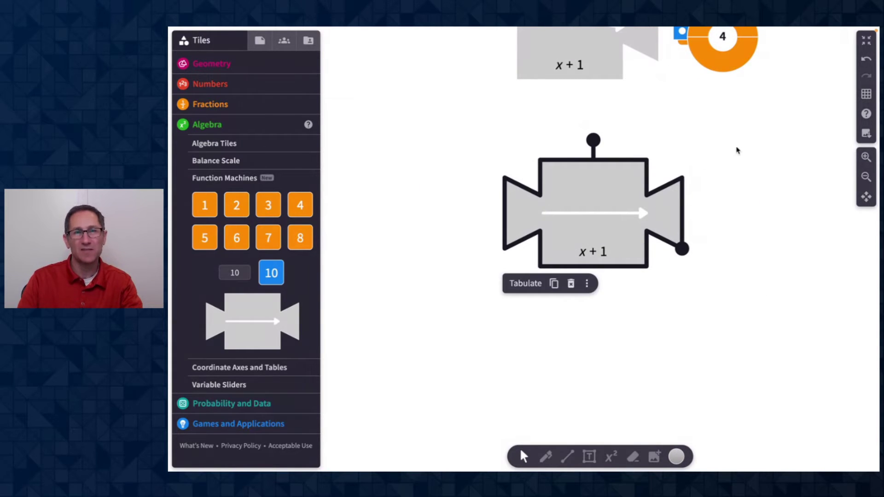
scroll(734, 137, down, 1)
scroll(734, 137, down, 2)
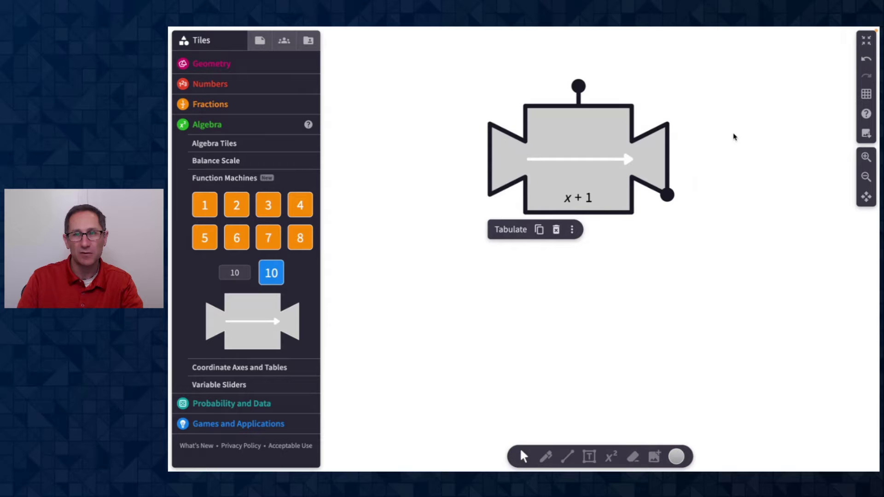
drag(586, 158, 588, 155)
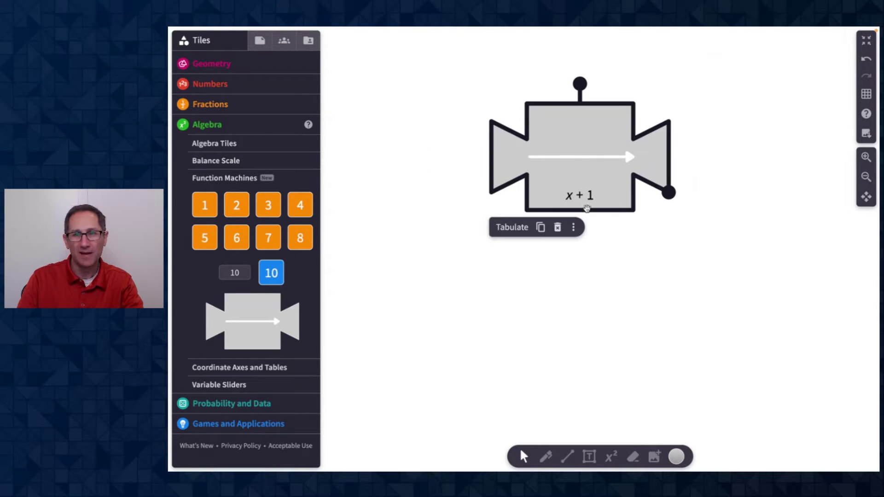
- Change the machine's rule from x + 1 to x/3
click(579, 198)
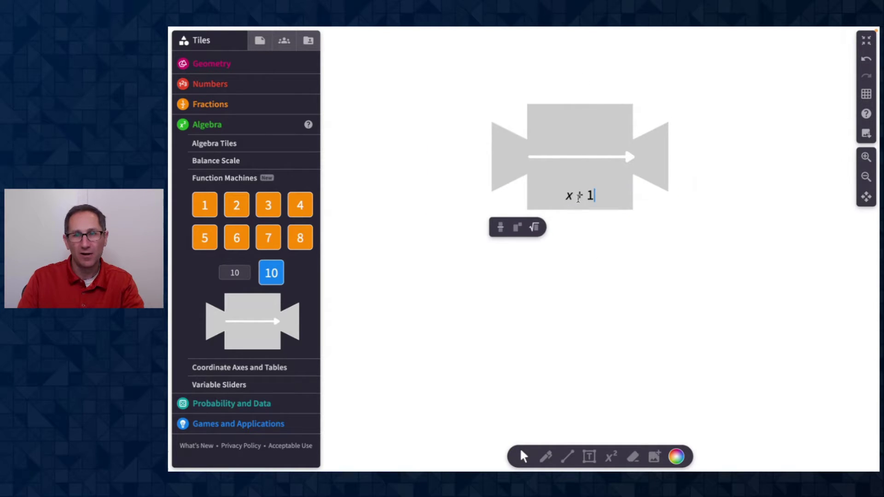
key(BackSpace)
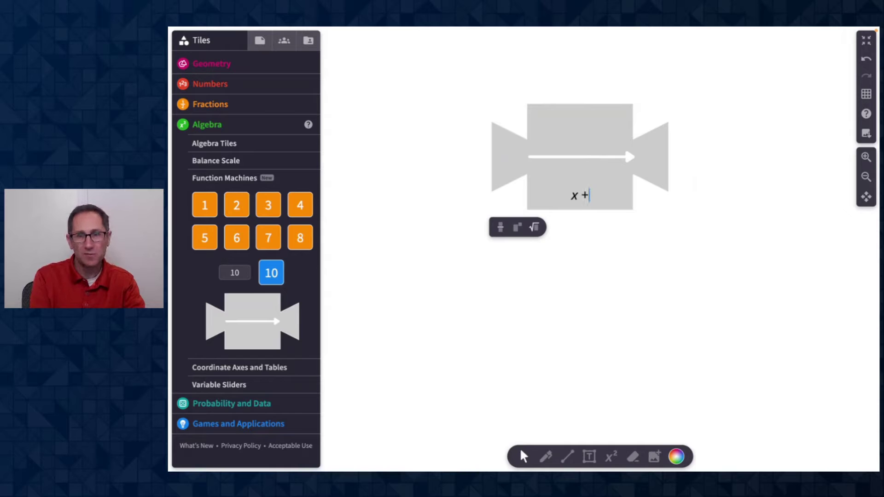
key(BackSpace)
text(/)
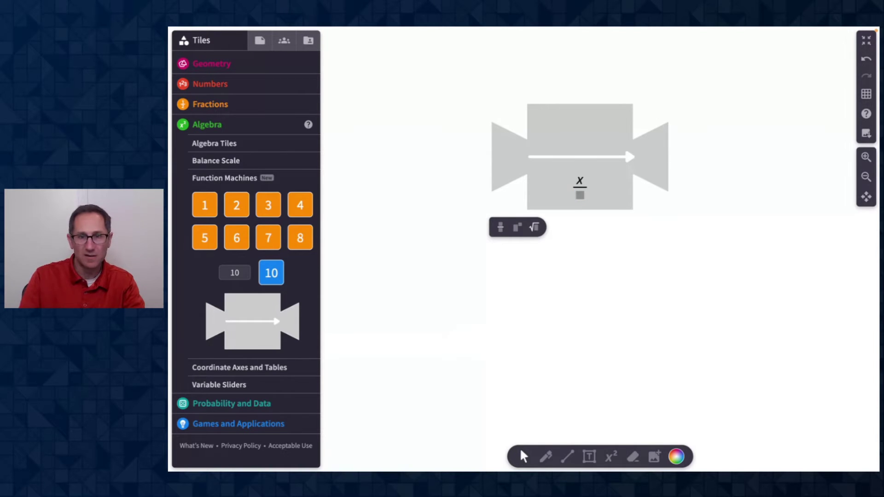
text(3)
click(644, 273)
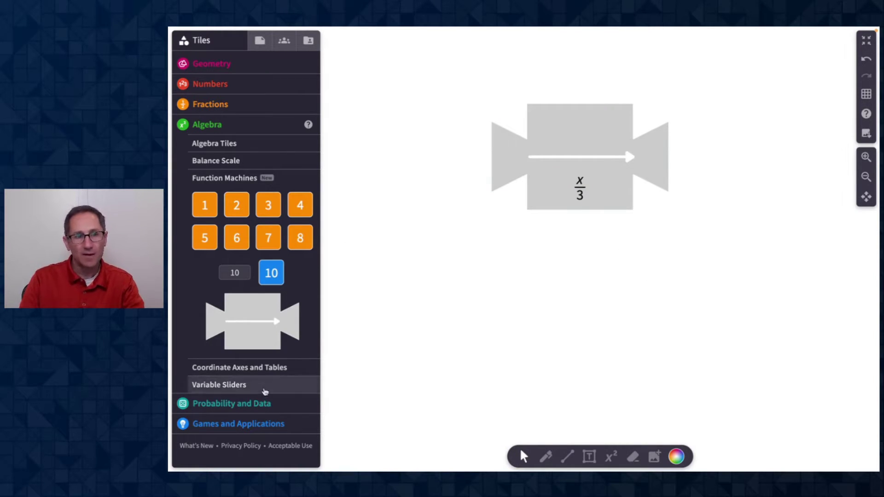
- Add a thirds fraction bar from Fractions and shorten it to a single 1/3 piece
click(215, 106)
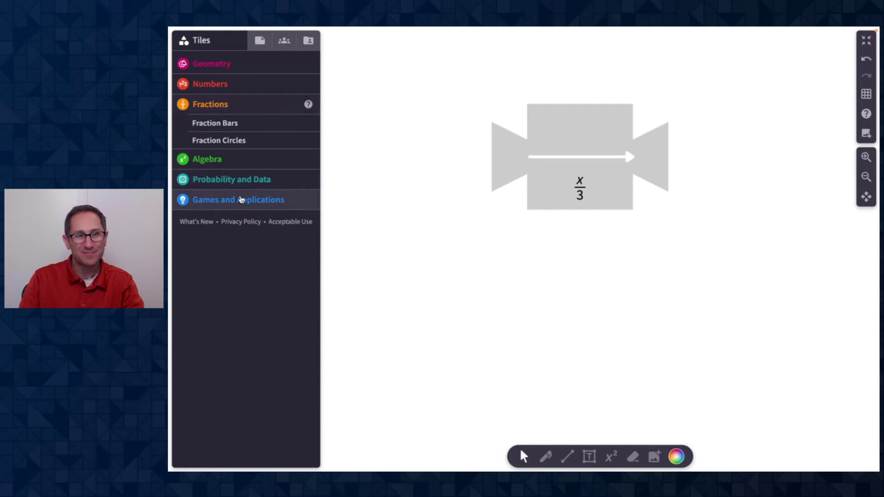
click(220, 123)
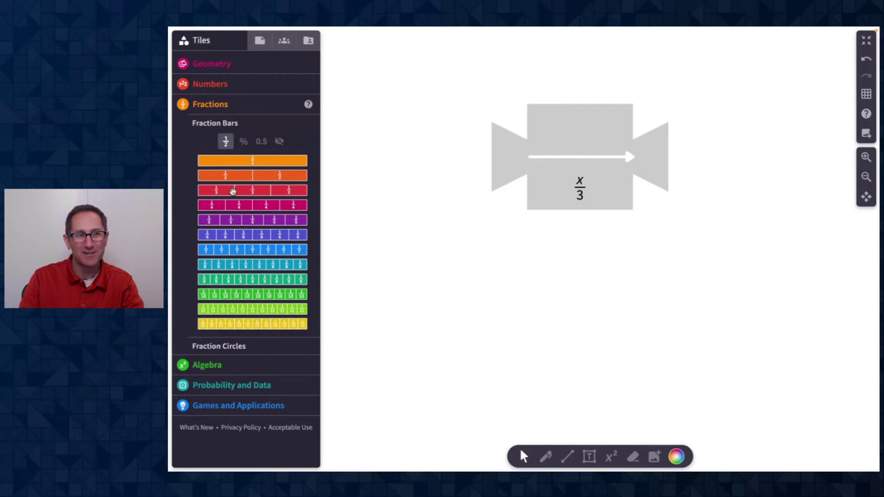
click(233, 191)
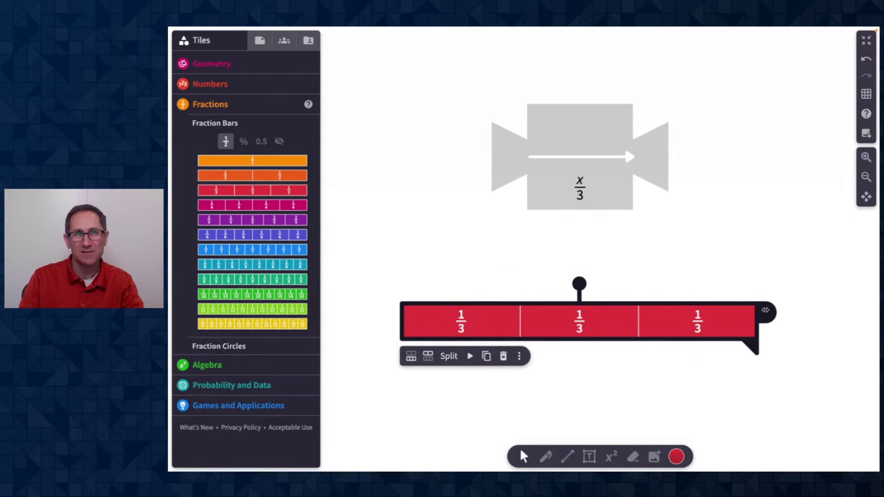
drag(765, 310, 555, 311)
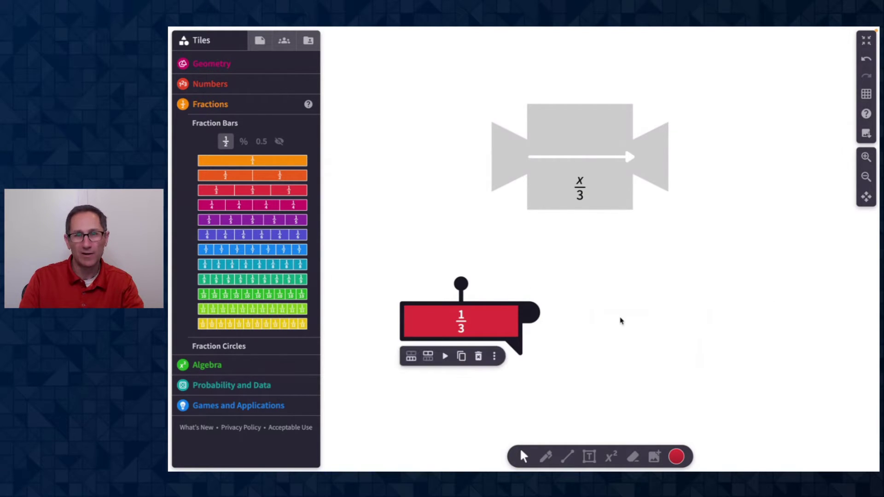
- Run the 1/3 piece through the x/3 machine twice, moving the 1/27 result lower left
drag(499, 321, 487, 162)
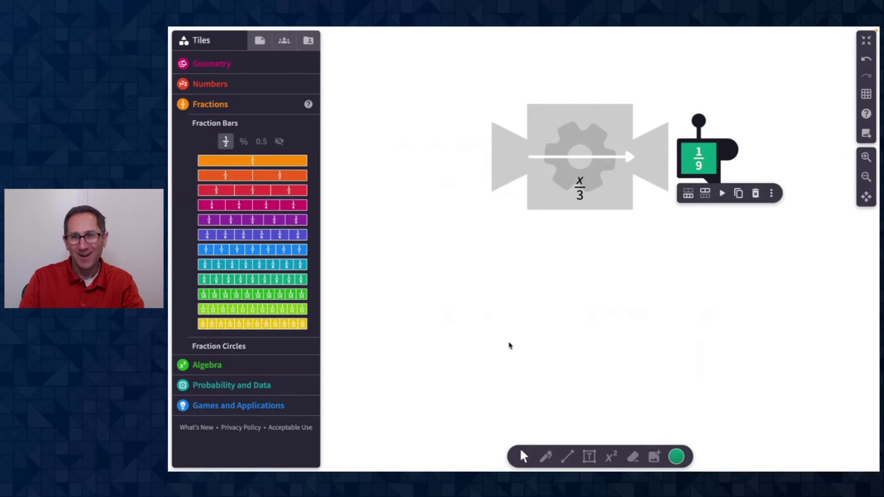
drag(697, 161, 475, 160)
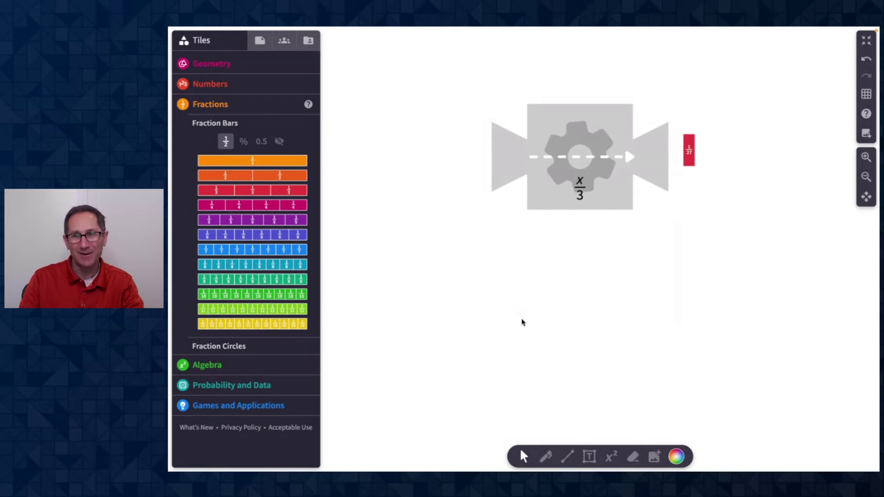
click(652, 236)
click(866, 157)
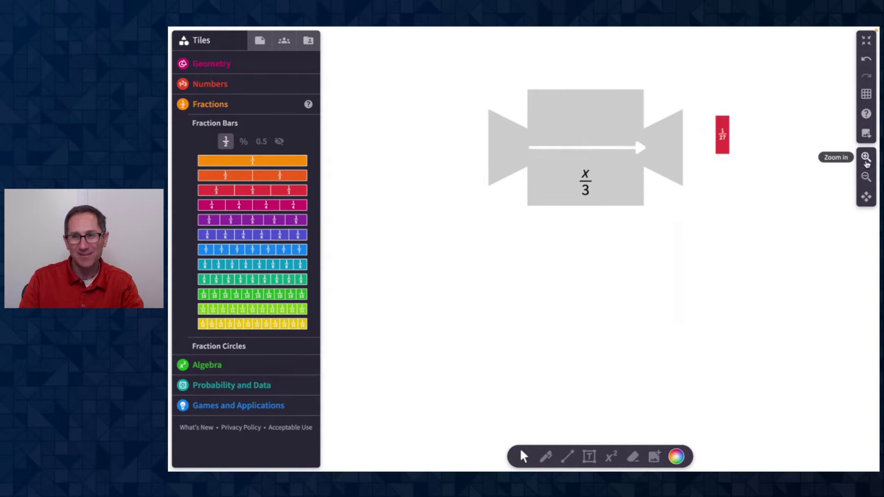
drag(747, 148, 396, 321)
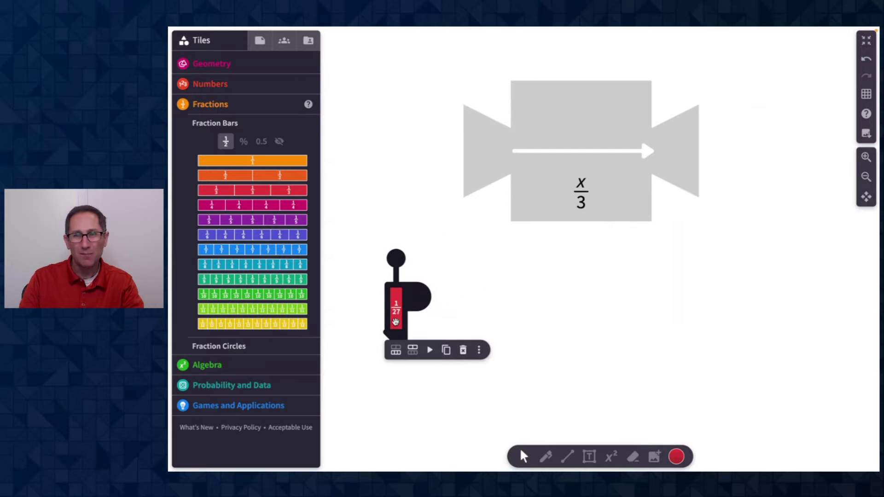
- Feed prime circles 12 and 7 into the x/3 machine, moving the 4 output aside
click(211, 83)
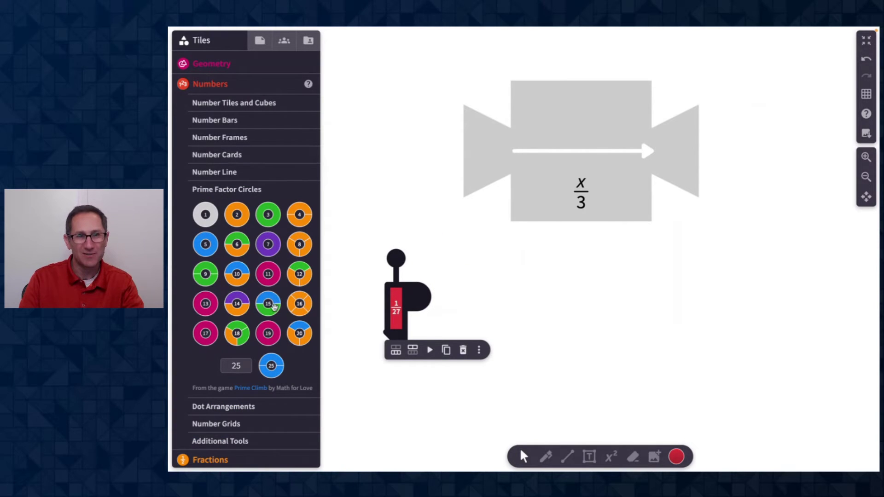
drag(302, 282, 415, 157)
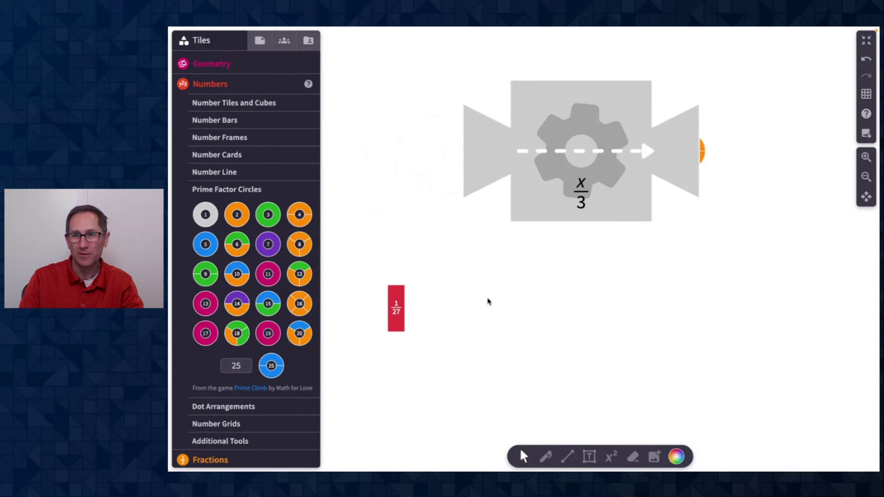
drag(783, 171, 507, 327)
drag(279, 248, 408, 159)
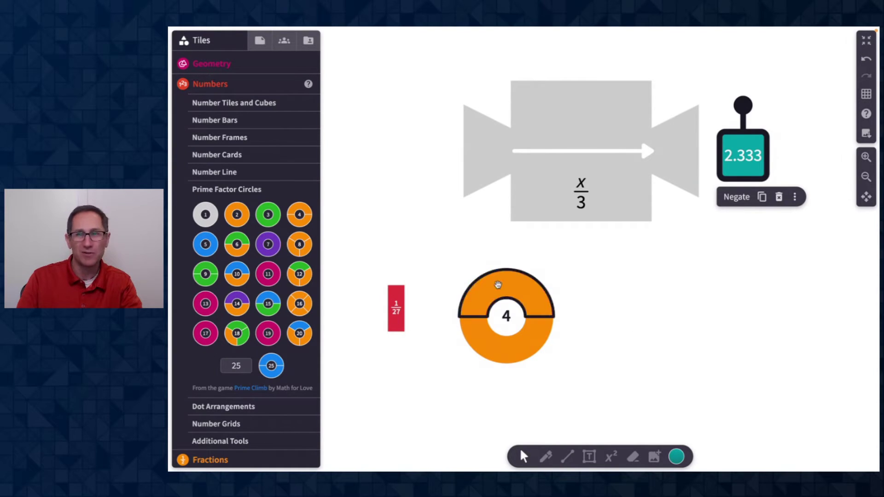
scroll(718, 256, right, 1)
scroll(718, 256, up, 1)
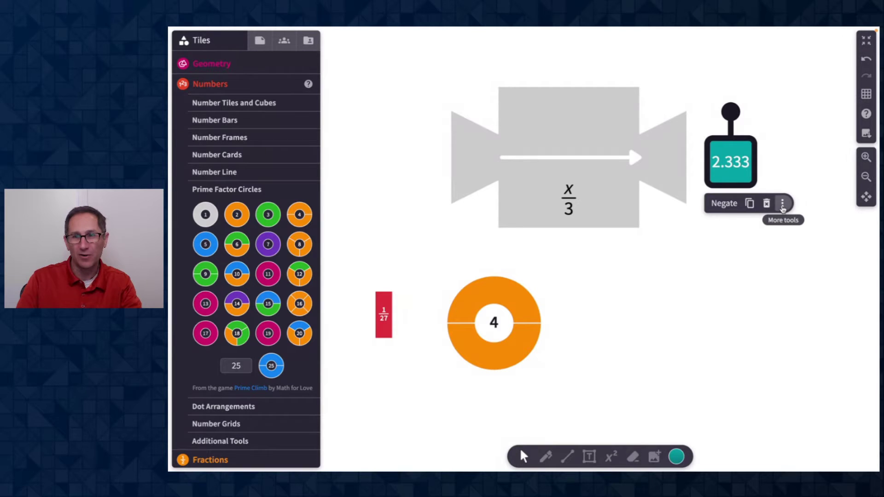
- Set the 2.333 card's number type to Fraction, then Mixed Number, showing 2 1/3
click(782, 204)
click(761, 239)
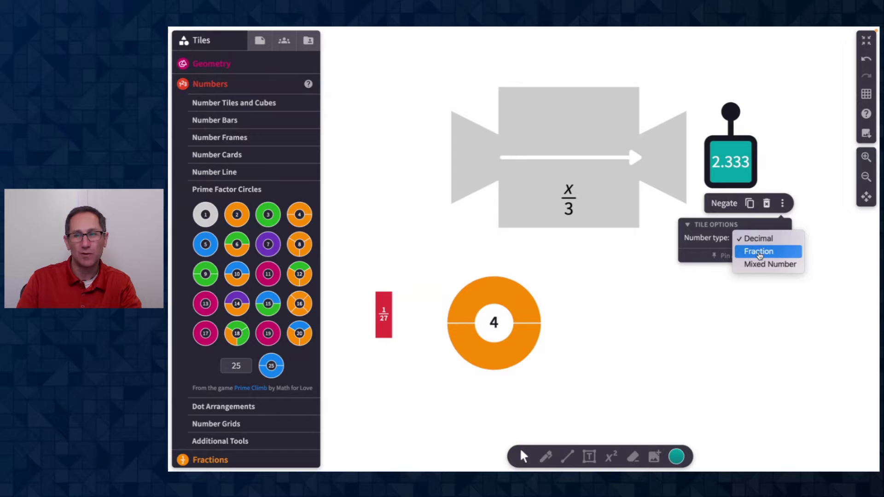
click(759, 252)
click(759, 238)
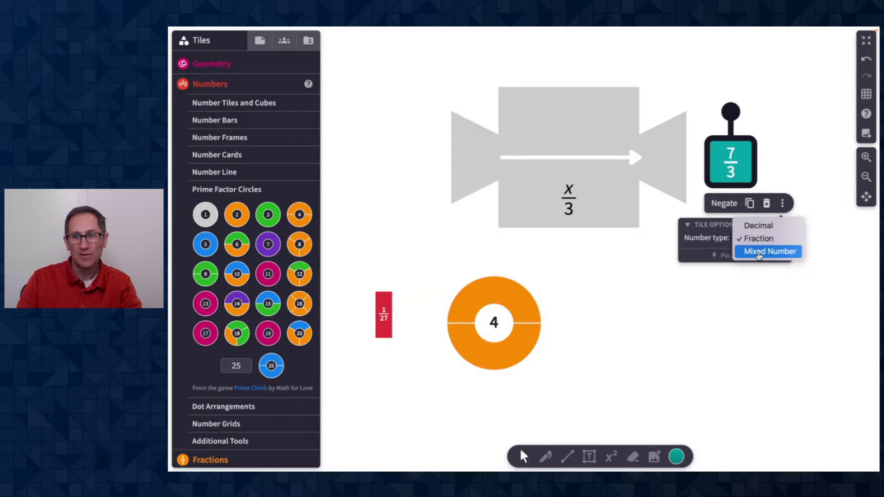
click(758, 251)
click(695, 347)
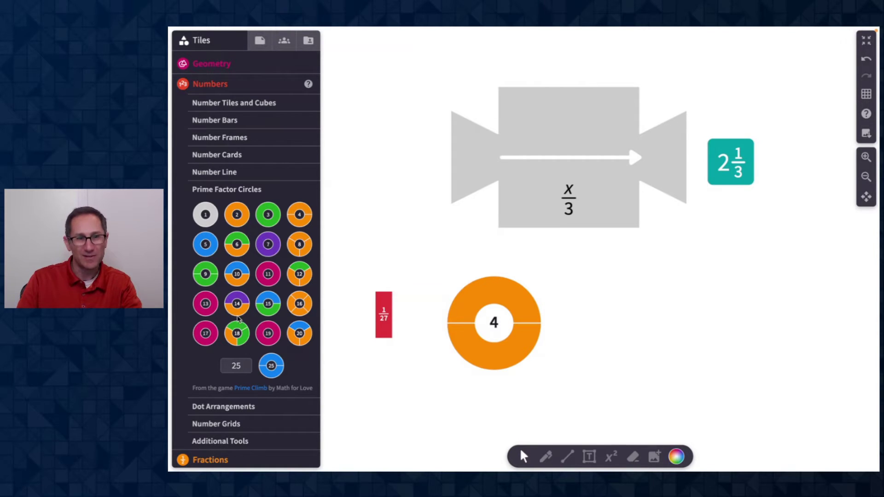
- Feed a 13 prime circle into the machine and pull the 4.333 output off the 2 1/3 card
drag(205, 304, 371, 197)
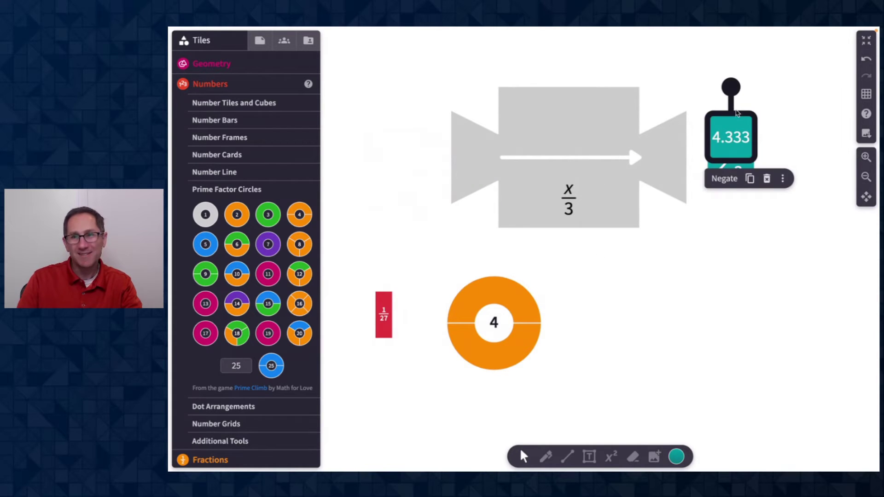
drag(736, 129, 768, 217)
click(726, 159)
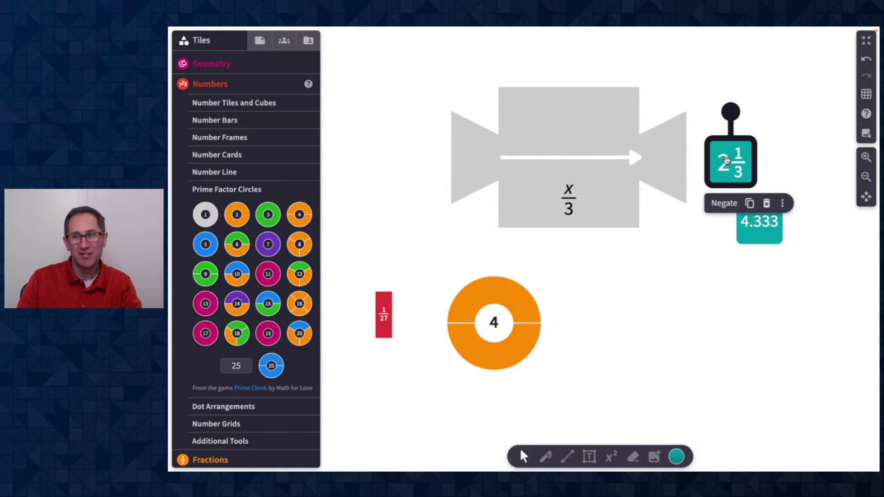
click(765, 155)
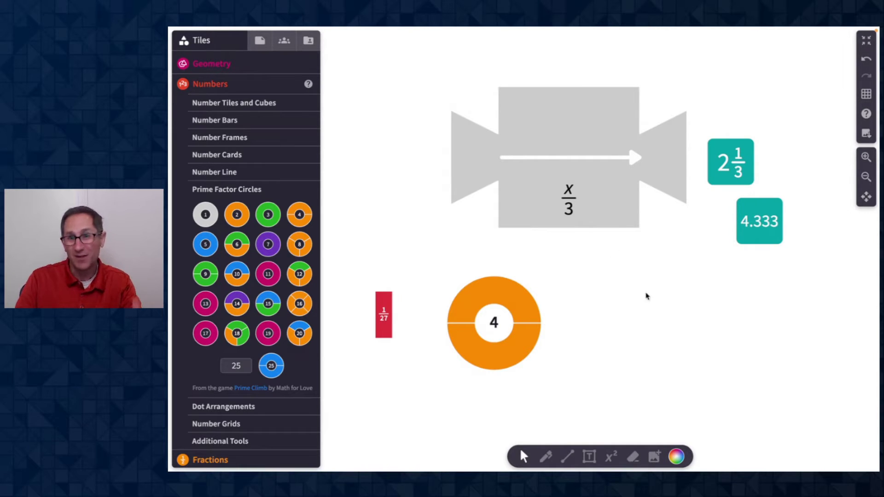
- Set the x/3 machine's Output format to Mixed Number
click(592, 186)
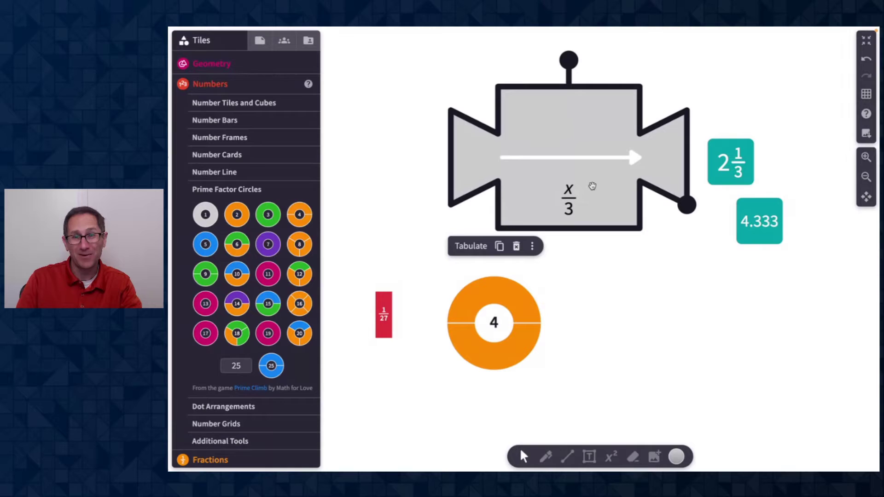
click(532, 245)
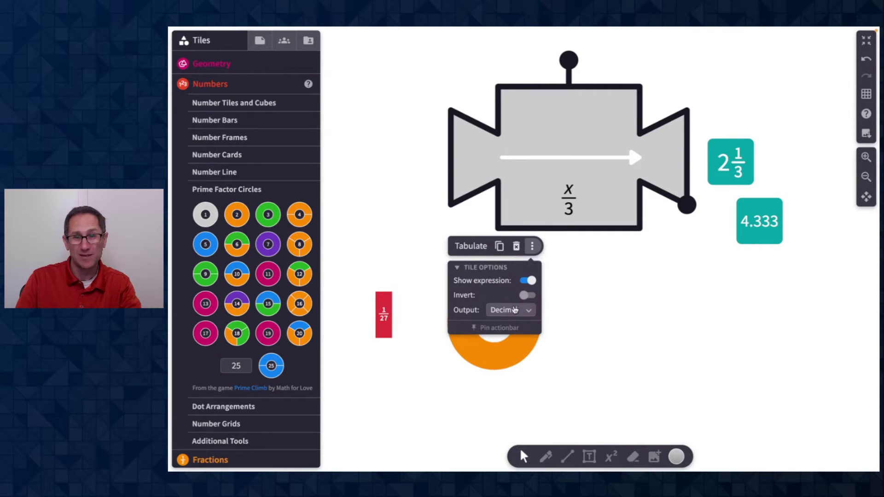
click(518, 311)
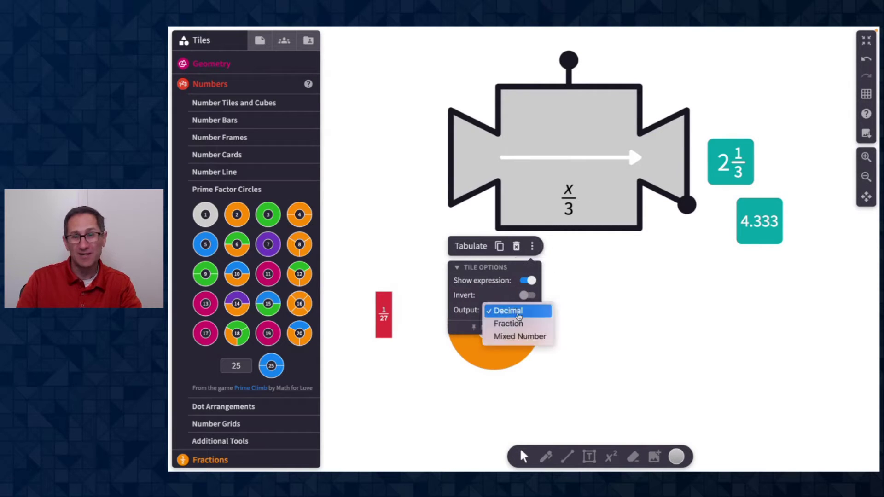
click(534, 338)
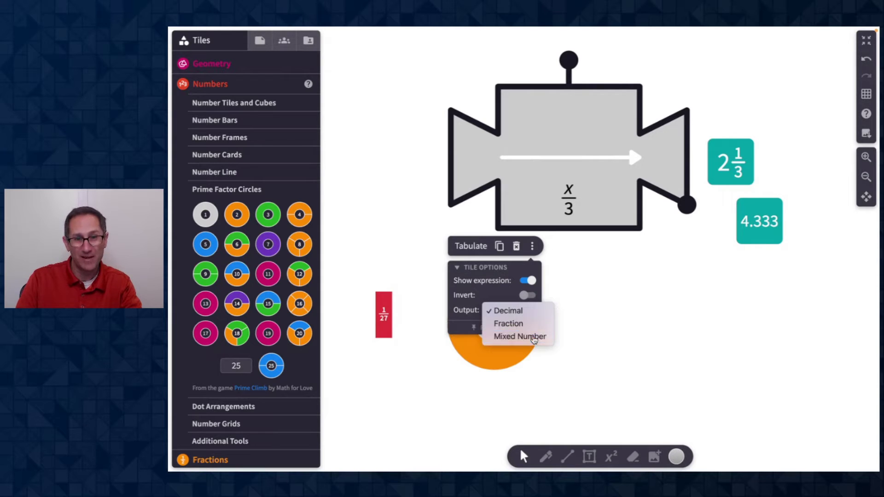
click(396, 266)
- Feed prime circles 19 and 21 into the machine, moving the 6 1/3 and 7 outputs aside
drag(269, 337, 402, 203)
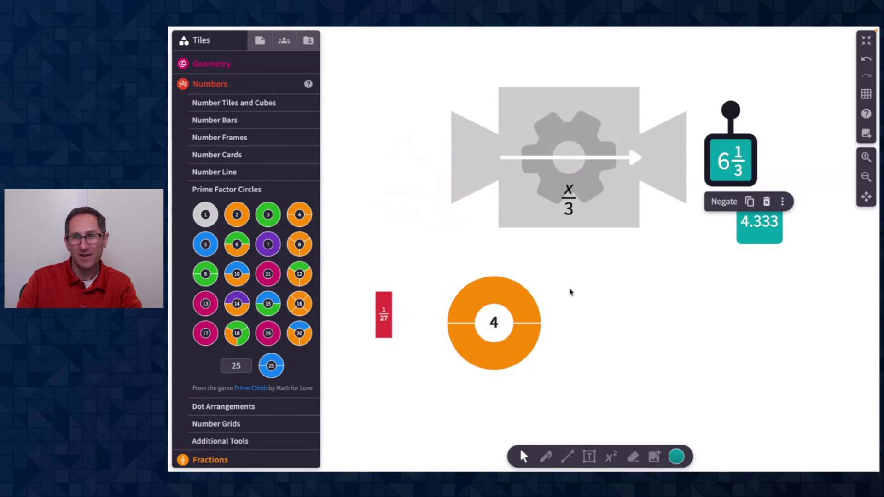
drag(743, 160, 787, 106)
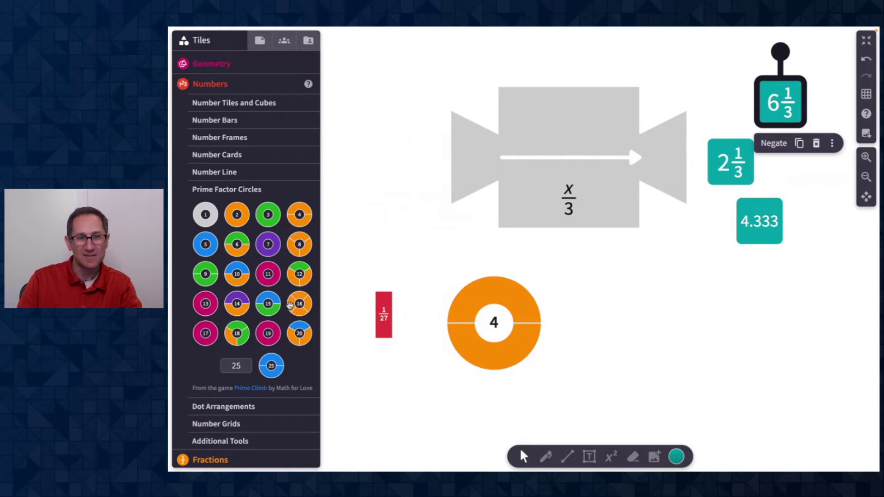
click(244, 365)
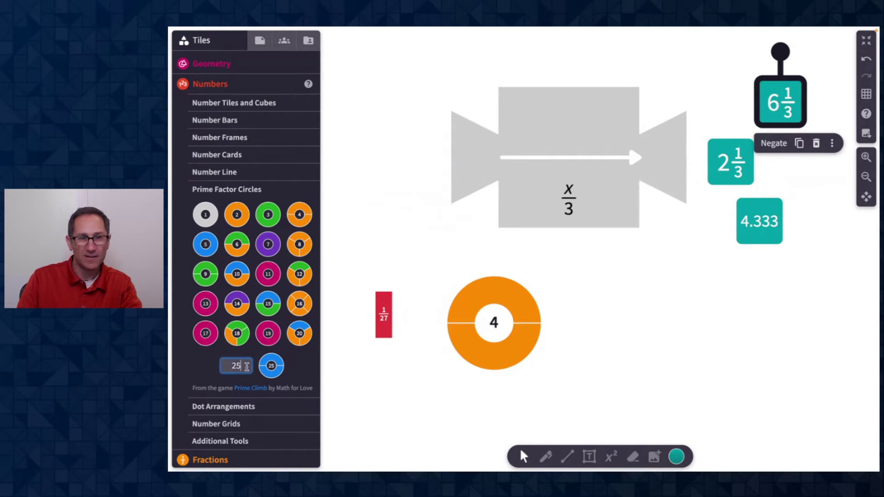
key(BackSpace)
text(1)
drag(271, 365, 408, 166)
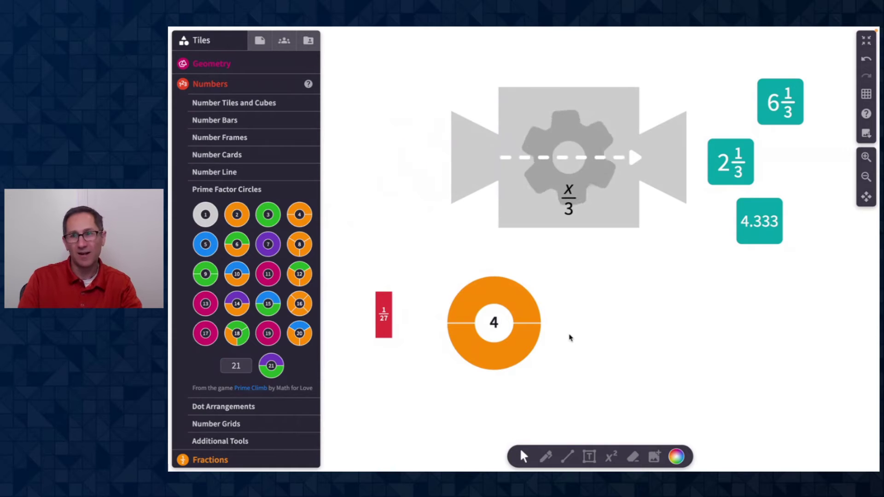
drag(729, 189, 748, 193)
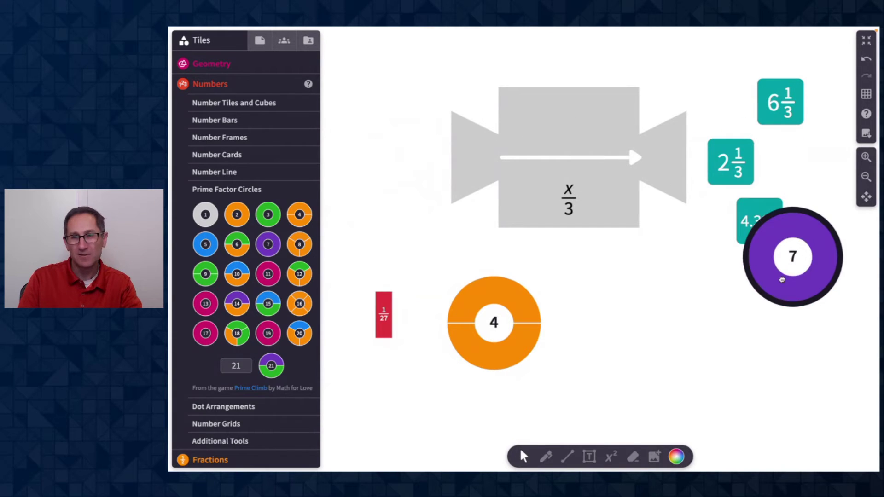
drag(782, 280, 780, 341)
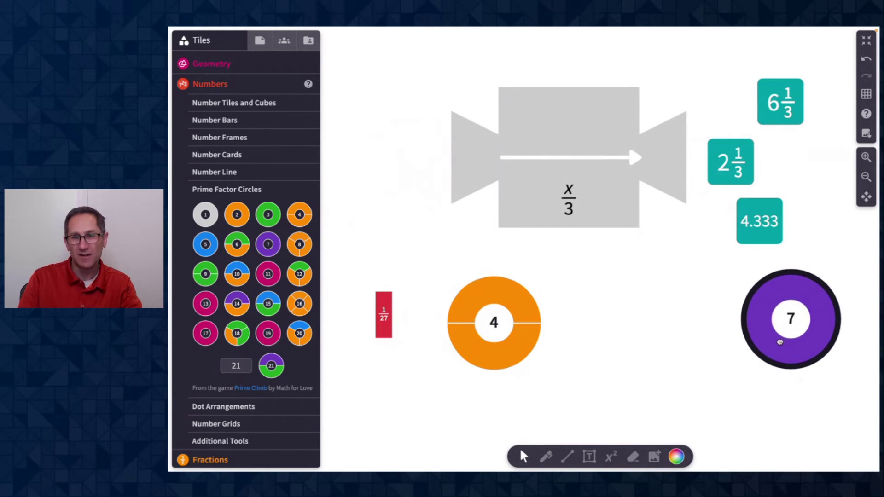
- Feed a written 3.27 into the x/3 machine, then place the 2 1/3 tile beside the 4 circle
click(610, 455)
click(396, 161)
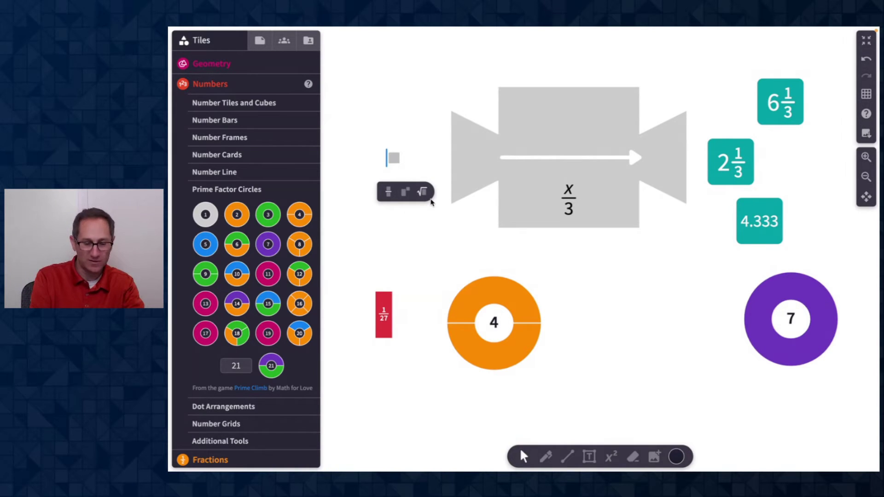
text(3.27)
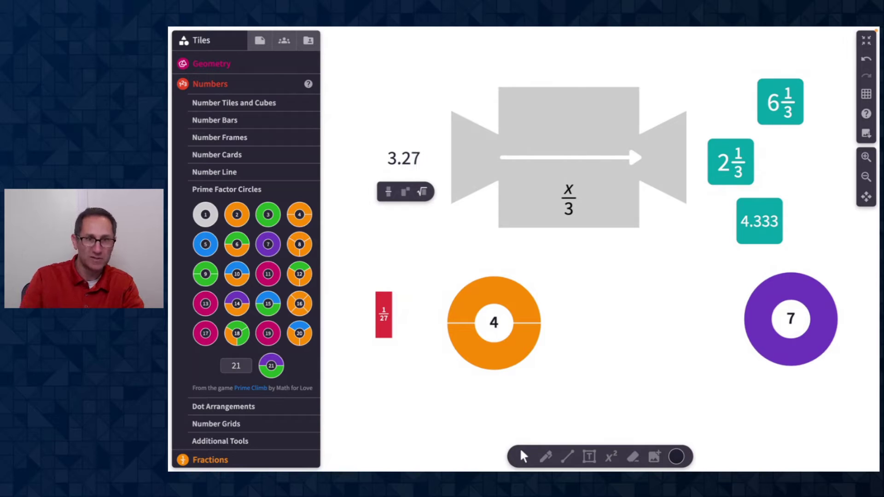
click(359, 175)
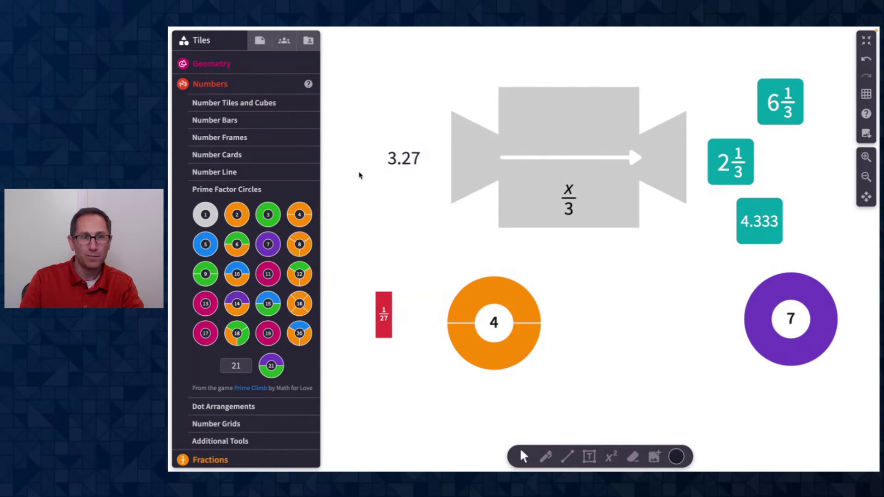
mouse_move(399, 163)
mouse_down()
mouse_move(376, 177)
mouse_move(350, 232)
mouse_move(395, 167)
mouse_up()
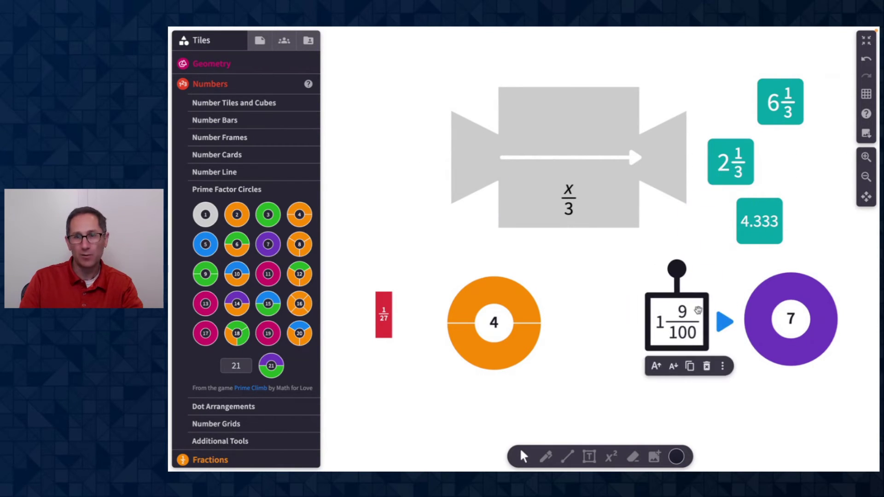
drag(733, 165, 585, 323)
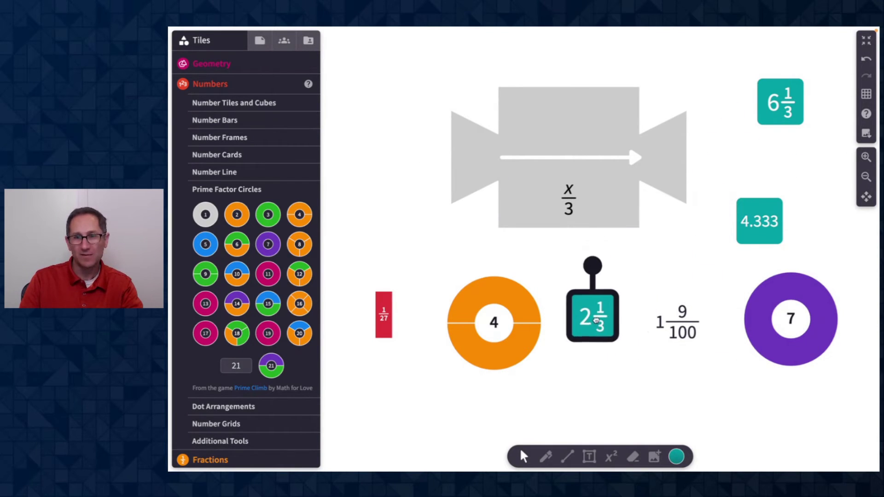
click(590, 205)
- Set the x/3 machine's output format to Decimal
click(533, 247)
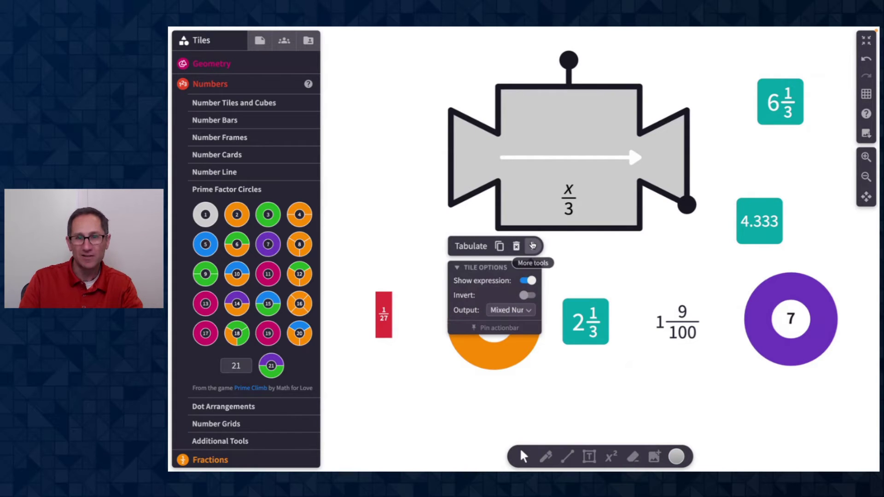
click(525, 310)
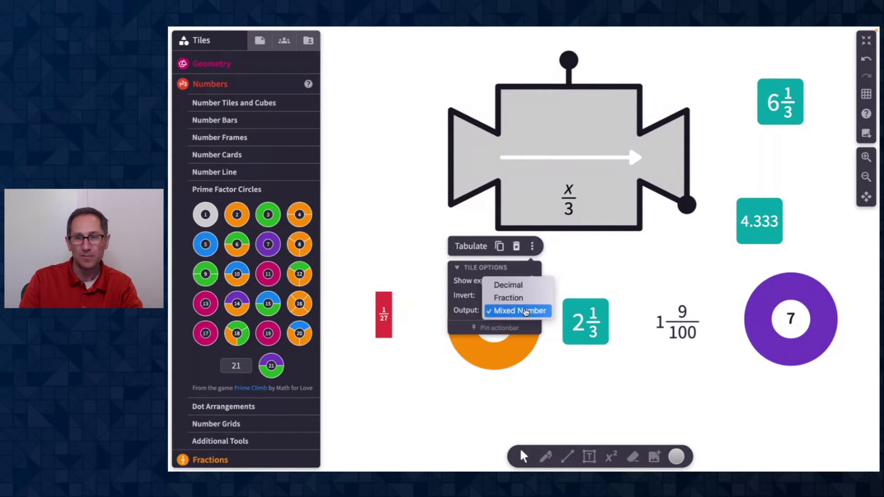
click(522, 284)
- Write a new 3.27 and feed it into the machine, producing 1.09
click(612, 457)
click(369, 372)
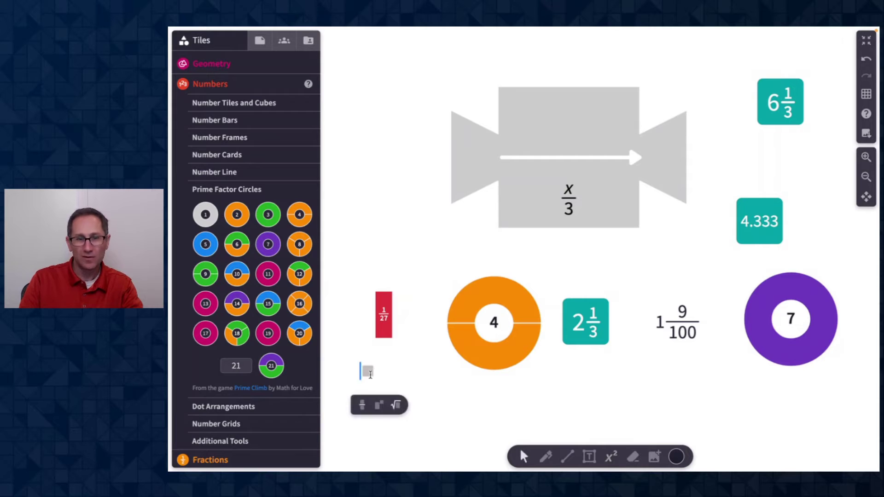
text(3.27)
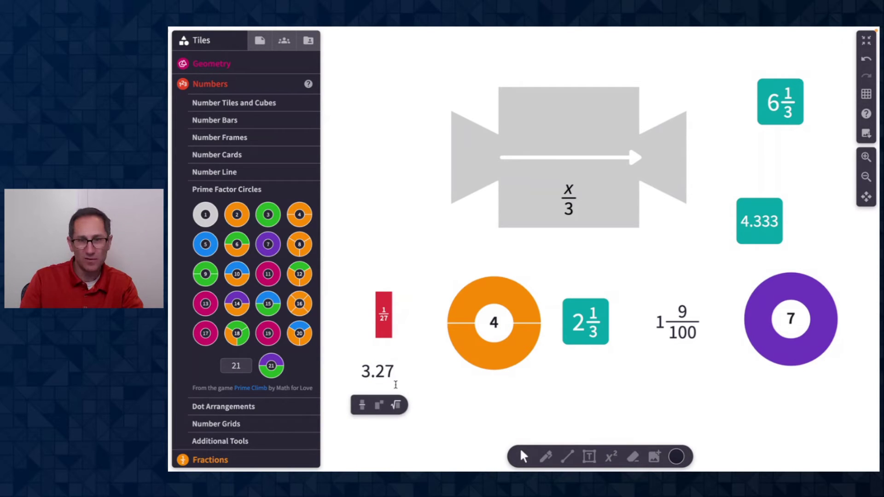
drag(380, 371, 414, 184)
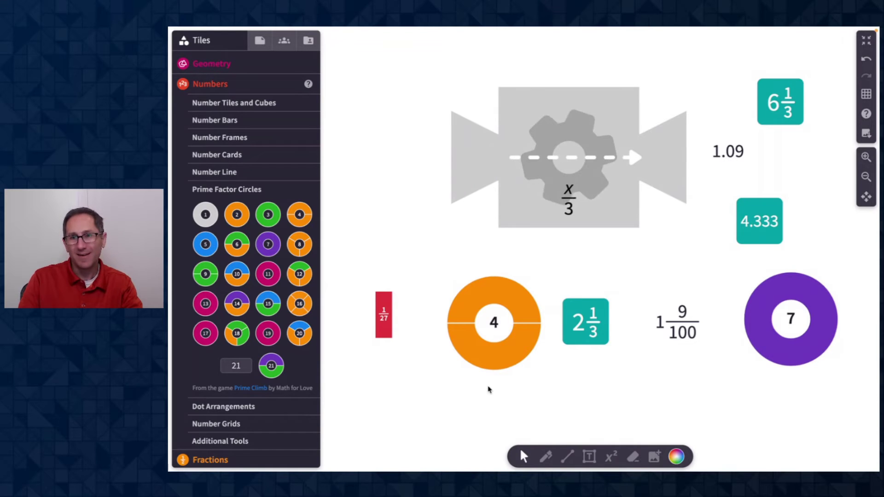
click(628, 271)
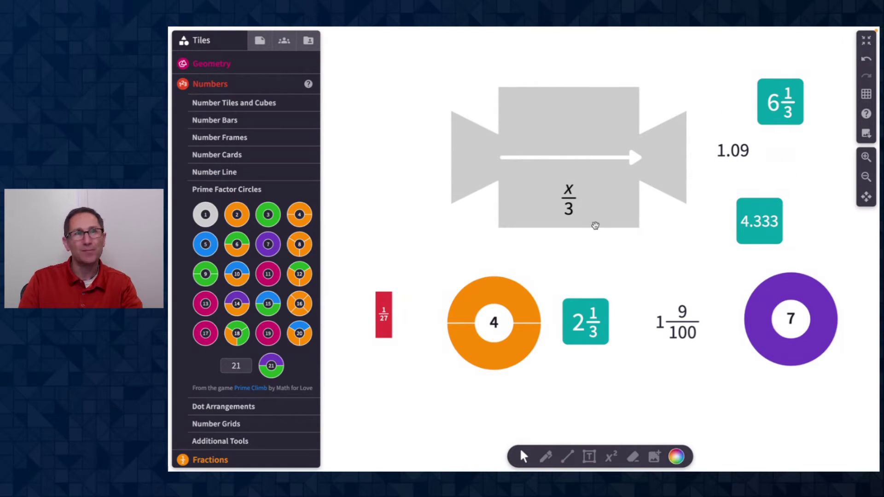
- Switch off Show expression on the x/3 machine so it displays only its arrow
click(592, 221)
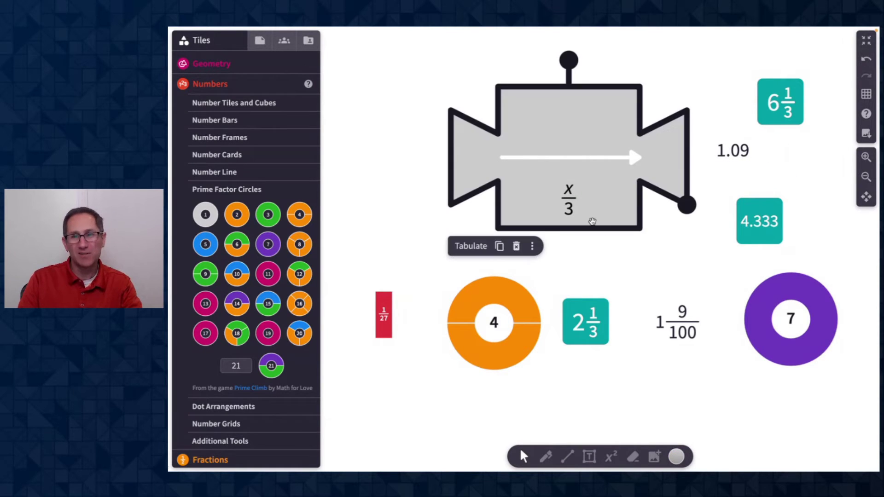
click(532, 248)
click(526, 280)
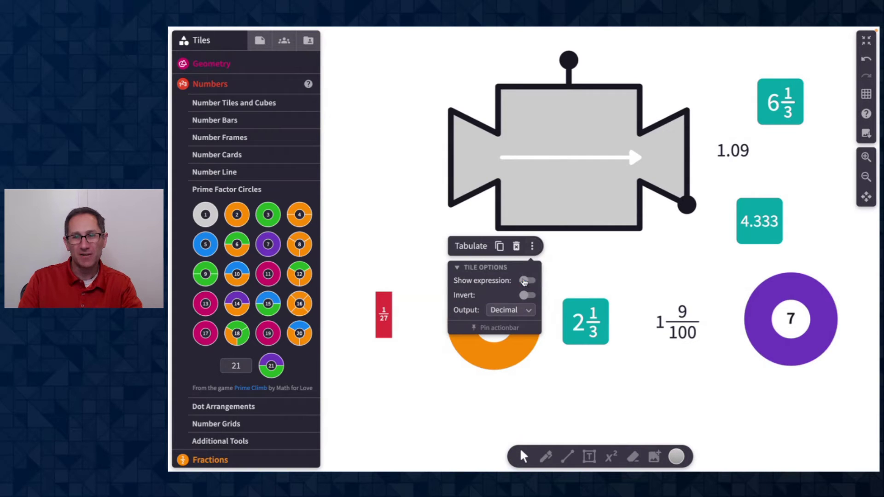
click(531, 281)
click(524, 281)
click(528, 281)
click(523, 281)
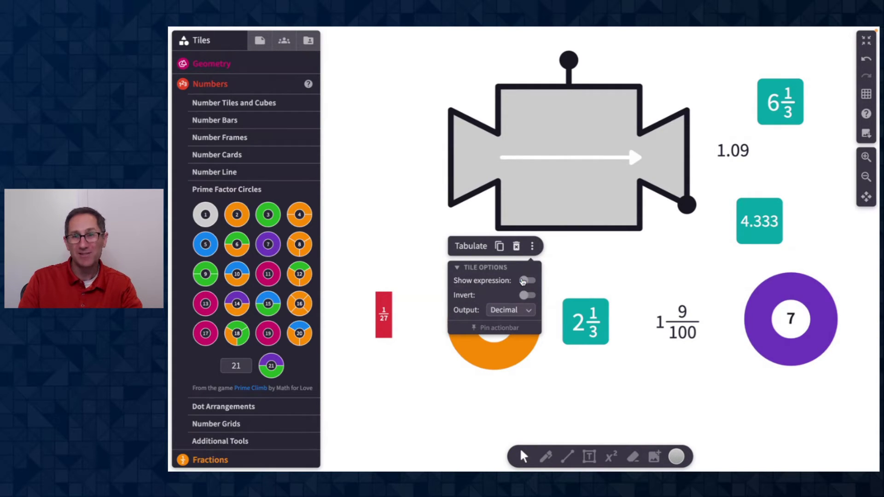
click(606, 277)
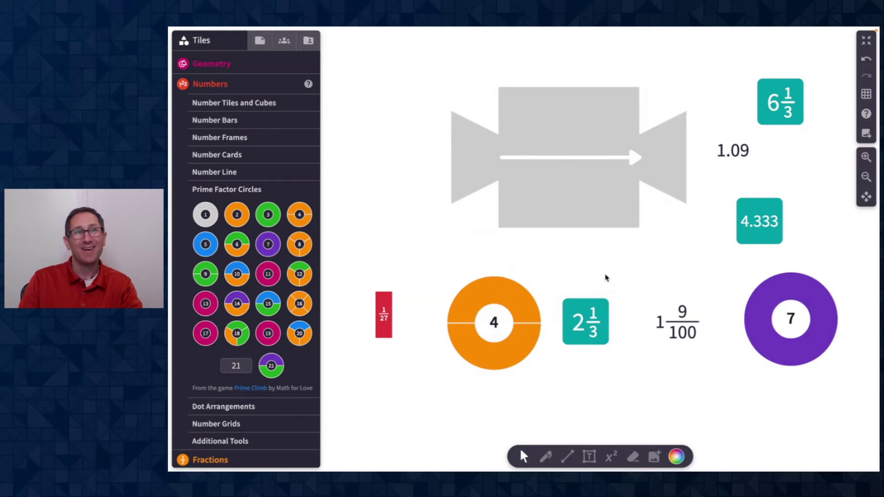
click(866, 176)
scroll(719, 233, up, 5)
- Place the blank function machine below the row of output circles
scroll(718, 233, up, 10)
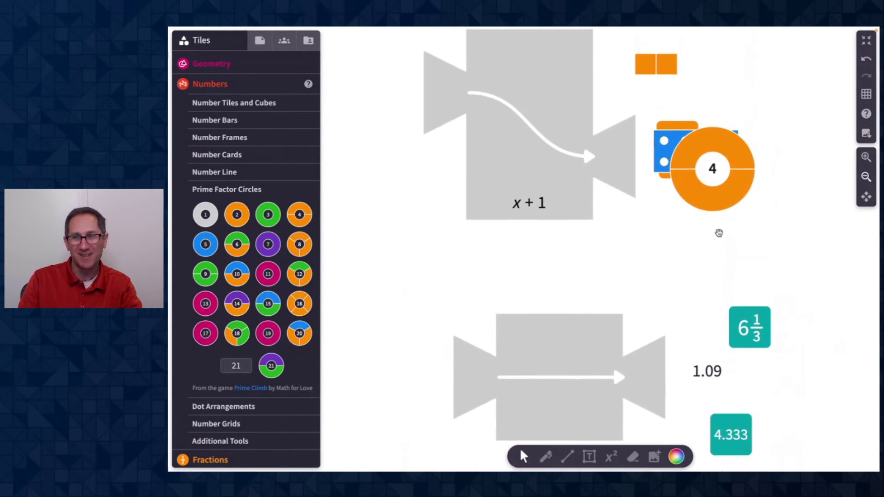
click(865, 178)
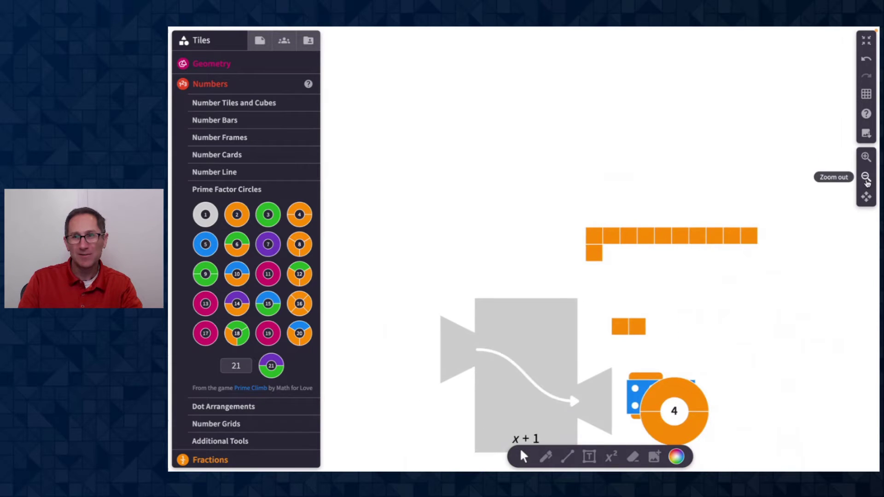
scroll(712, 211, right, 12)
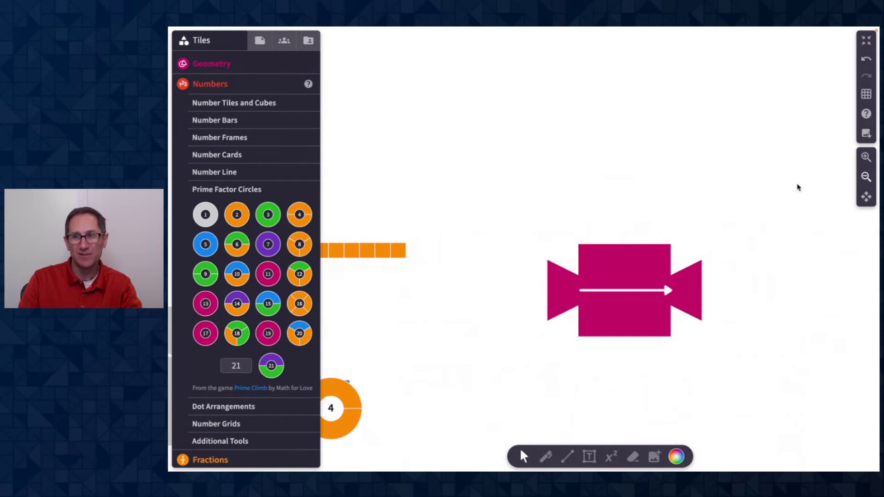
click(866, 177)
scroll(772, 248, down, 10)
scroll(772, 248, left, 3)
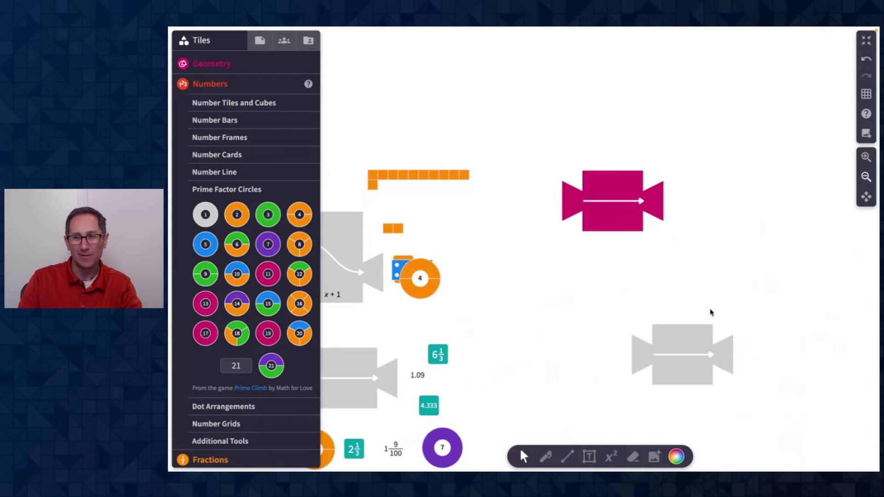
drag(732, 245, 428, 429)
scroll(712, 231, down, 5)
scroll(596, 212, left, 3)
drag(596, 212, 491, 265)
- Shift the blank machine slightly to the right into open space
click(865, 157)
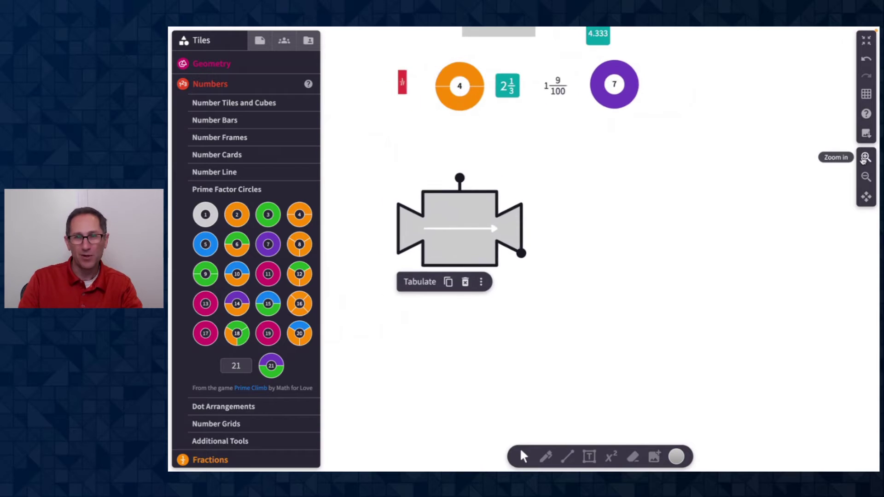
scroll(717, 217, left, 3)
scroll(717, 217, down, 2)
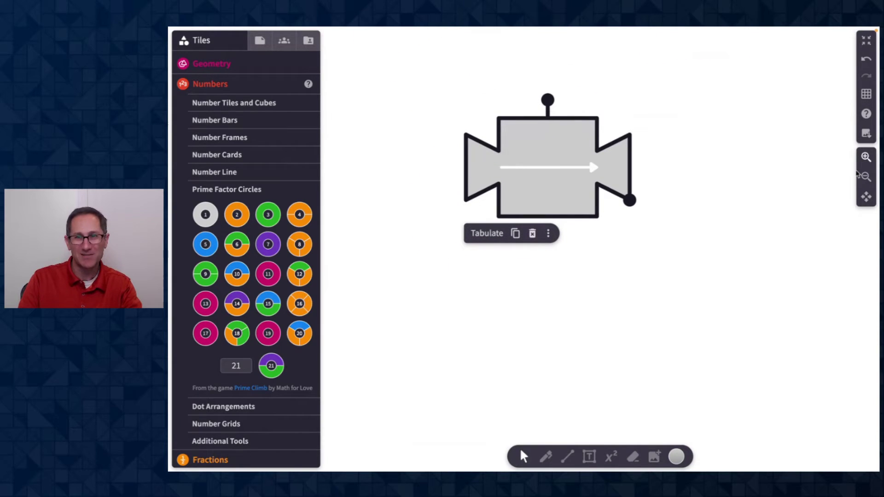
click(866, 158)
drag(629, 171, 656, 168)
- Feed number cards 3, 9 and 1 into the mystery machine, getting 4, 76 and −4
click(234, 157)
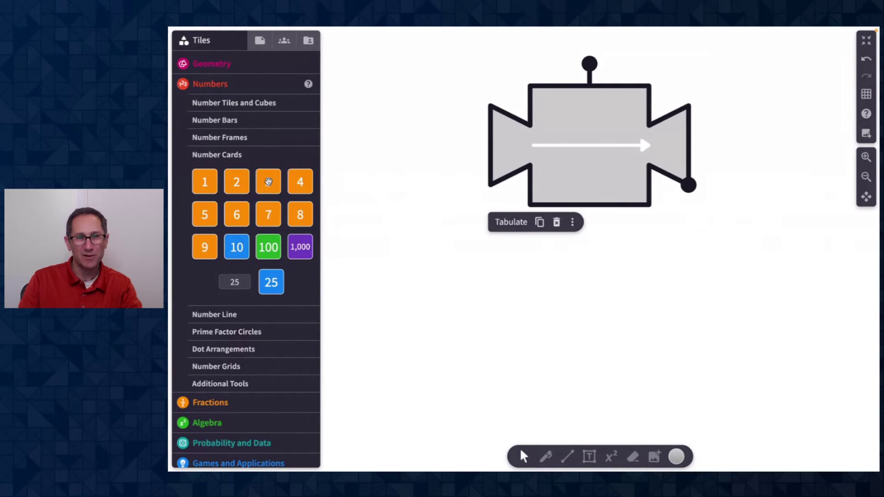
drag(268, 181, 434, 134)
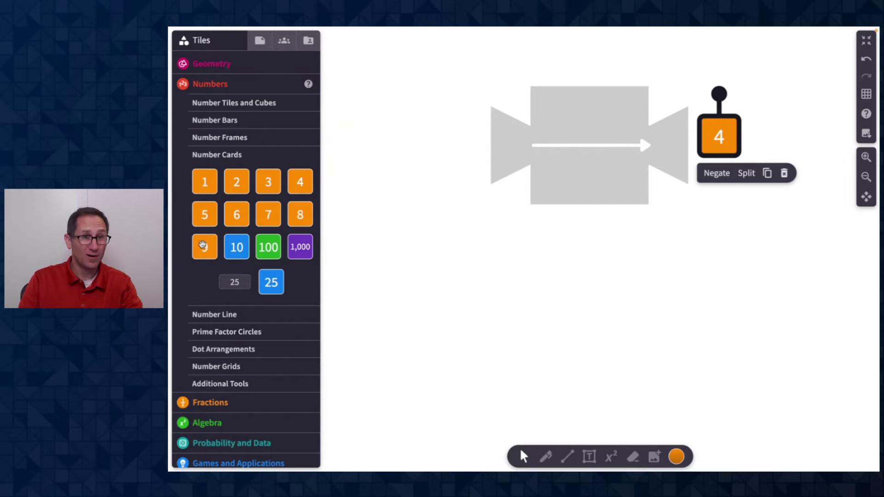
drag(202, 244, 424, 160)
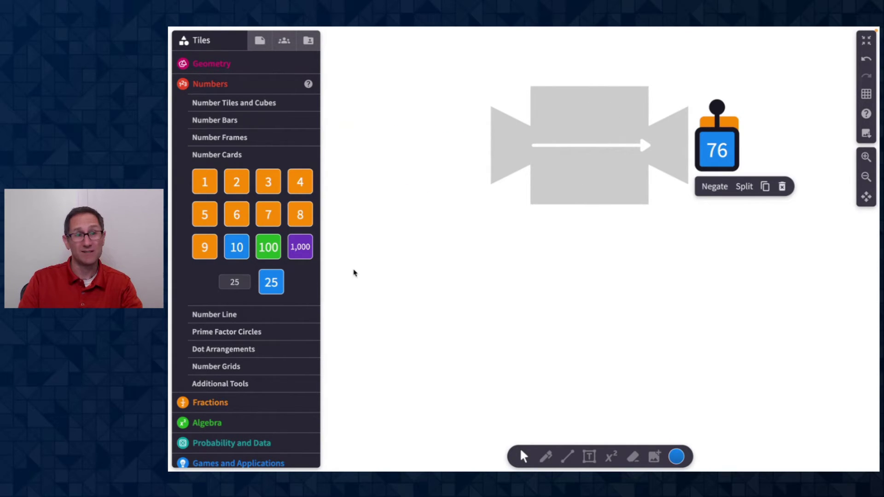
drag(203, 184, 449, 159)
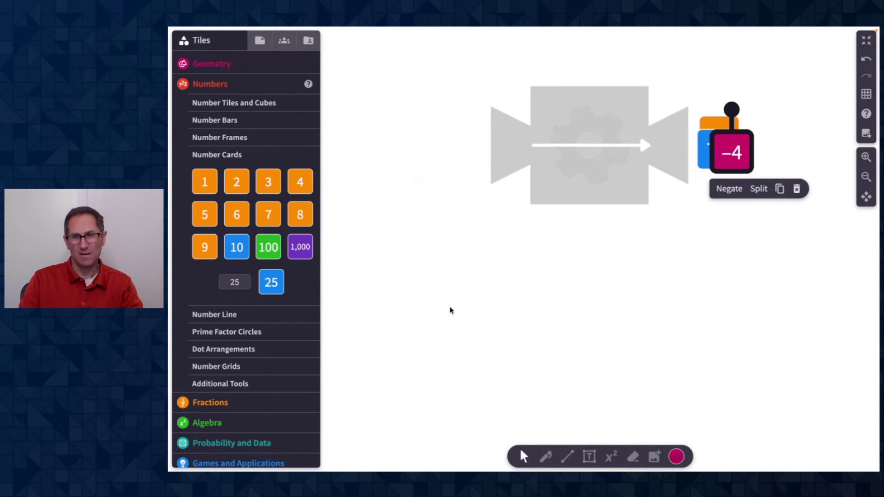
- Set the custom card to −3, then −5, feeding each in for outputs 4 and 20
click(235, 282)
key(BackSpace)
key(BackSpace)
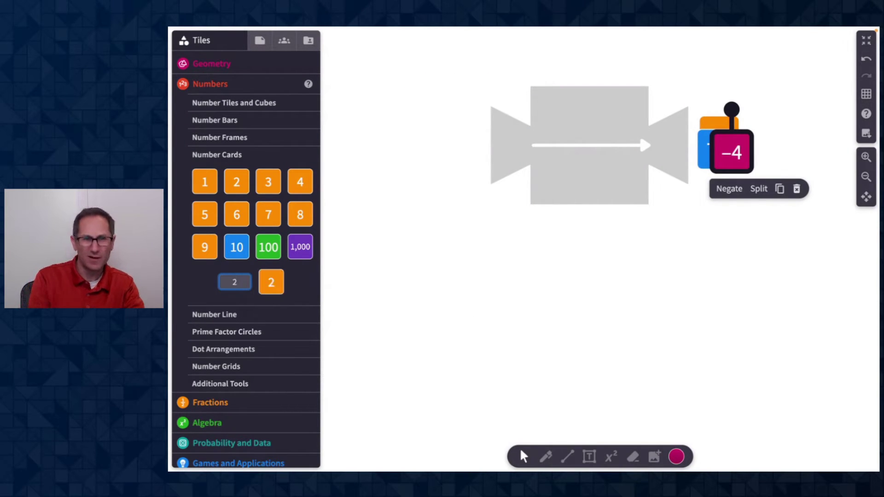
text(-3)
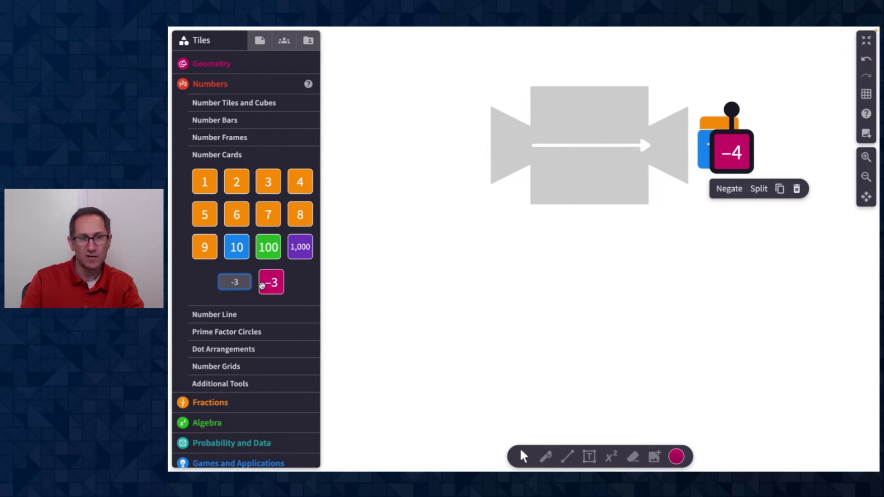
drag(271, 282, 453, 166)
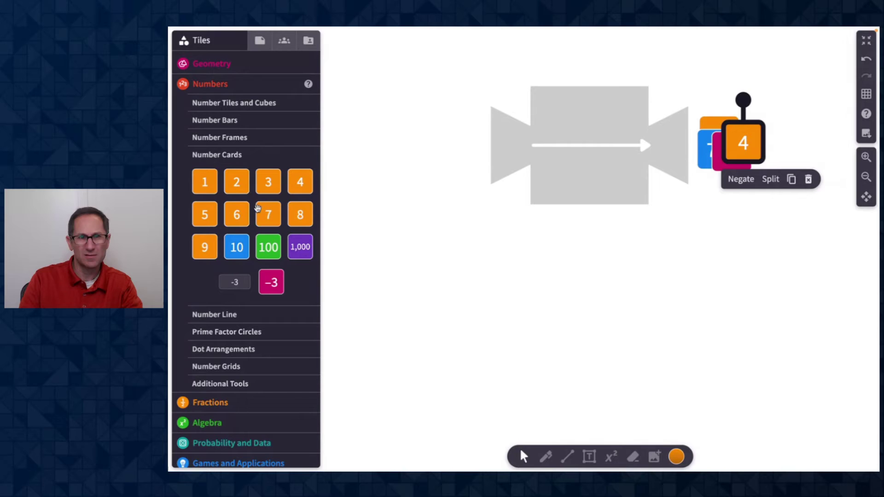
click(235, 282)
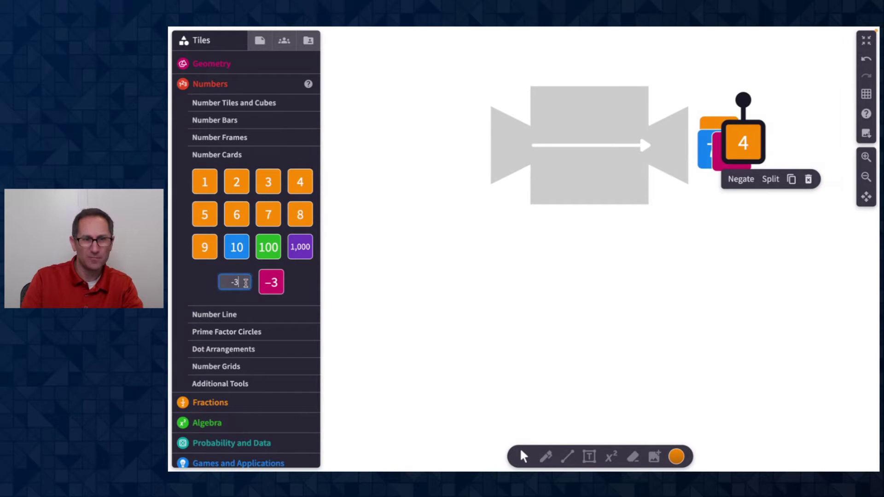
key(BackSpace)
key(BackSpace)
text(-5)
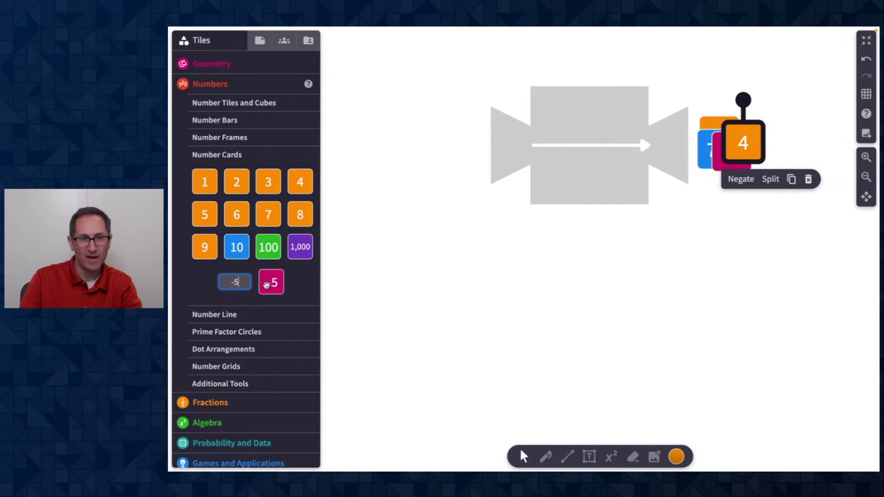
drag(271, 282, 457, 166)
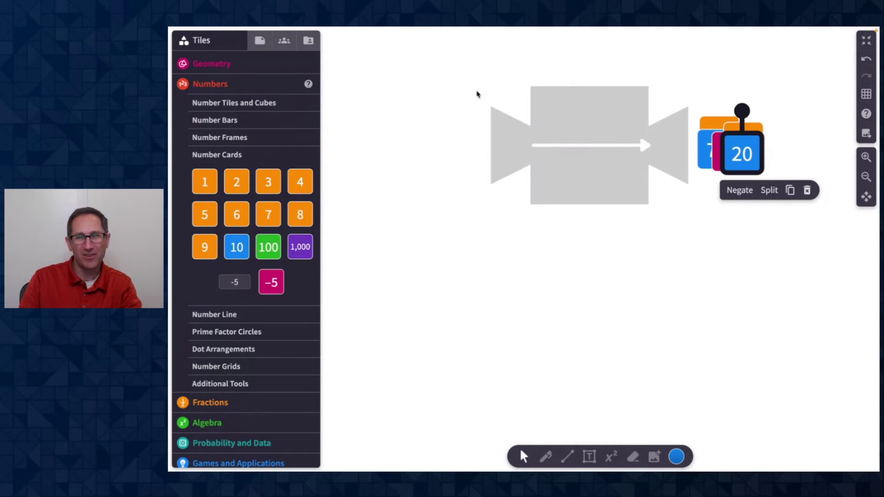
- Tabulate the mystery machine's inputs and outputs and move the table left
click(602, 186)
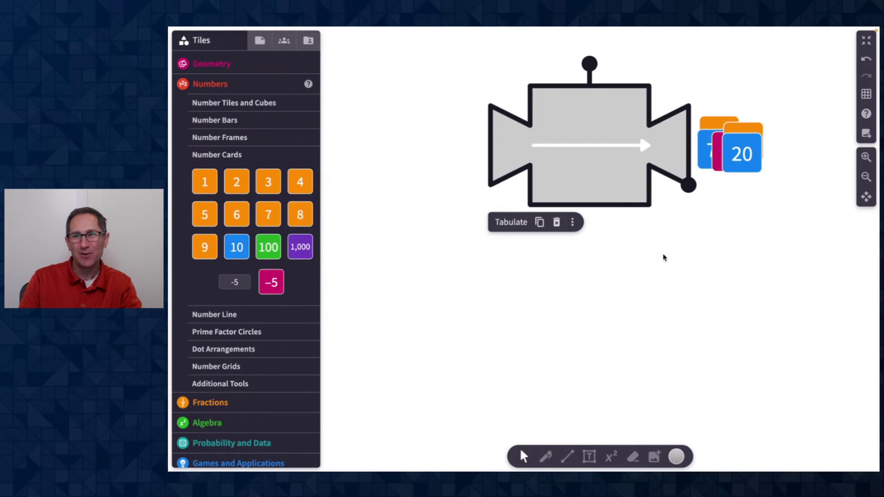
scroll(663, 255, down, 1)
scroll(663, 256, right, 1)
click(520, 269)
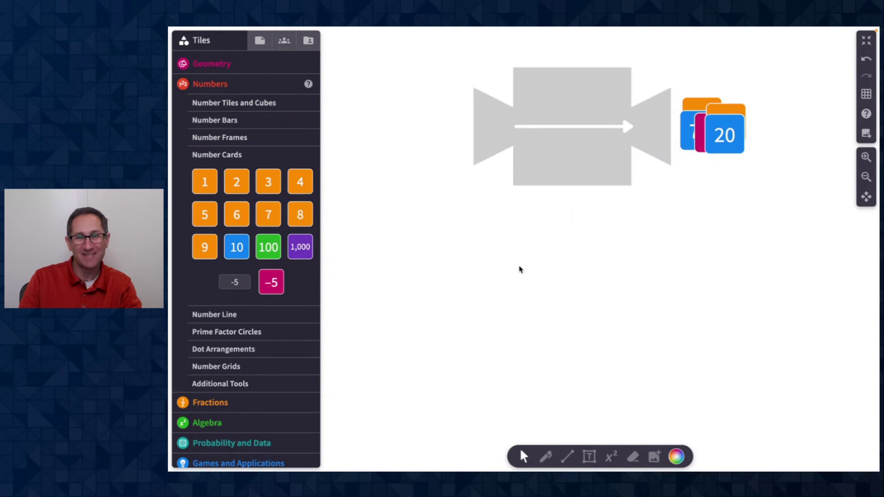
click(560, 161)
click(487, 204)
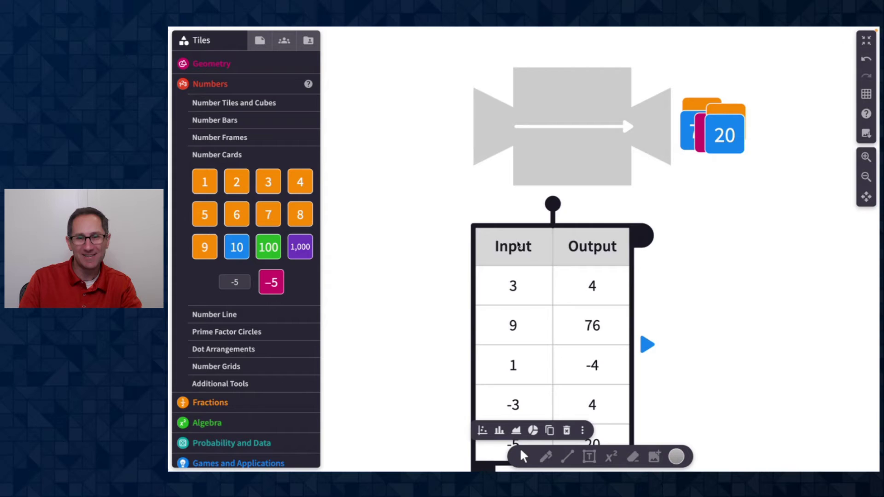
drag(519, 245, 414, 236)
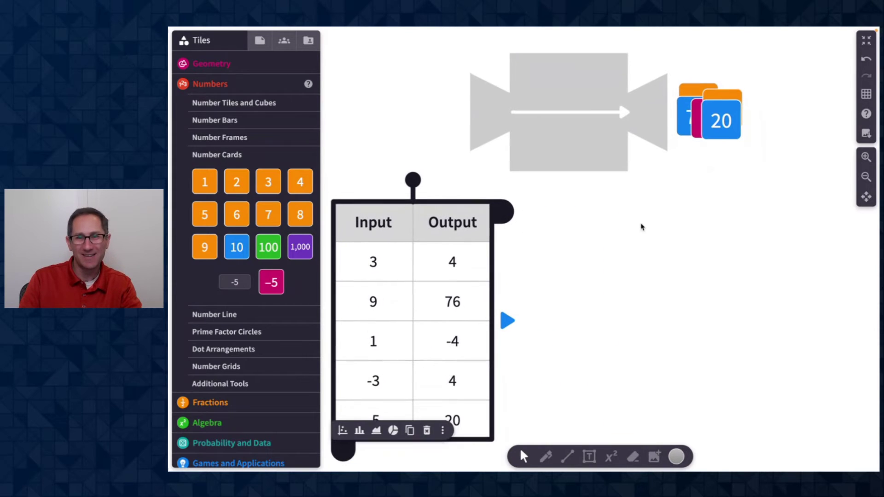
- Feed cards 2 and 0 into the machine, adding rows 2 → −1 and 0 → −5
click(866, 177)
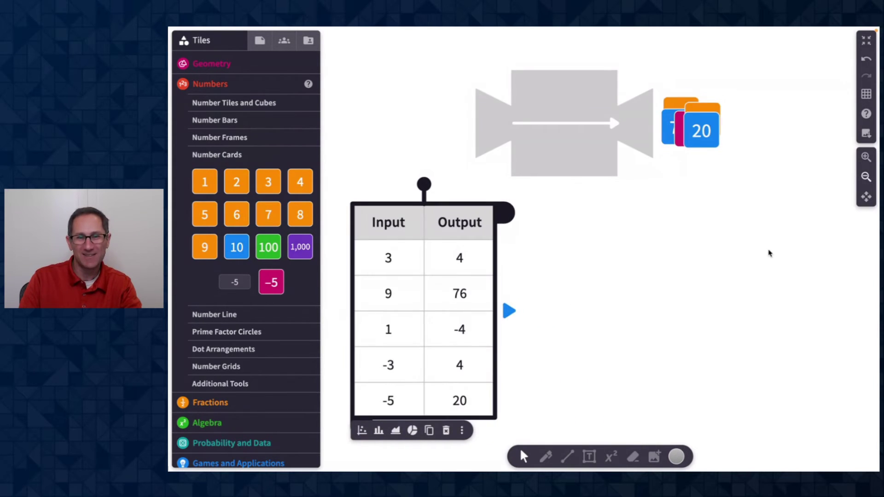
click(866, 177)
scroll(731, 233, down, 1)
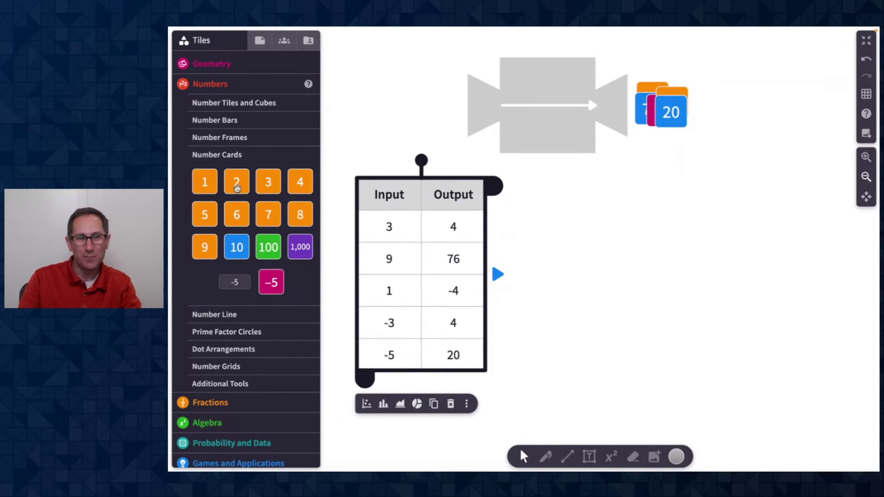
drag(236, 187, 420, 115)
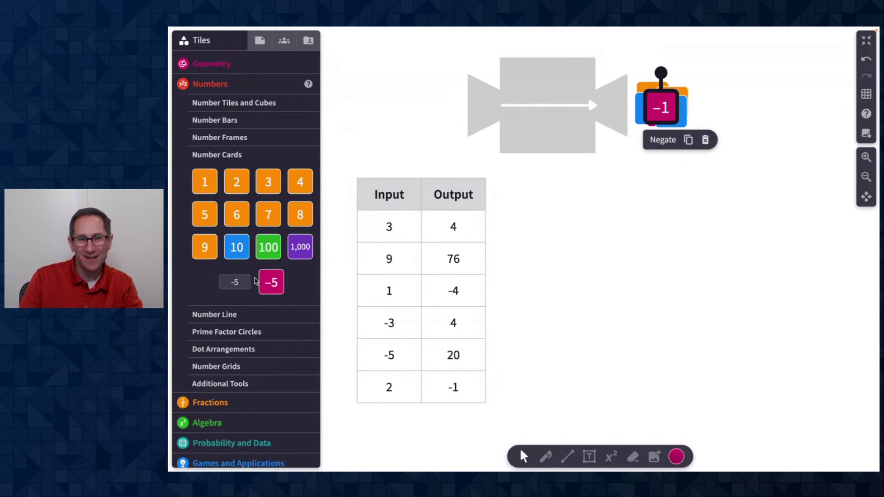
double_click(234, 282)
key(BackSpace)
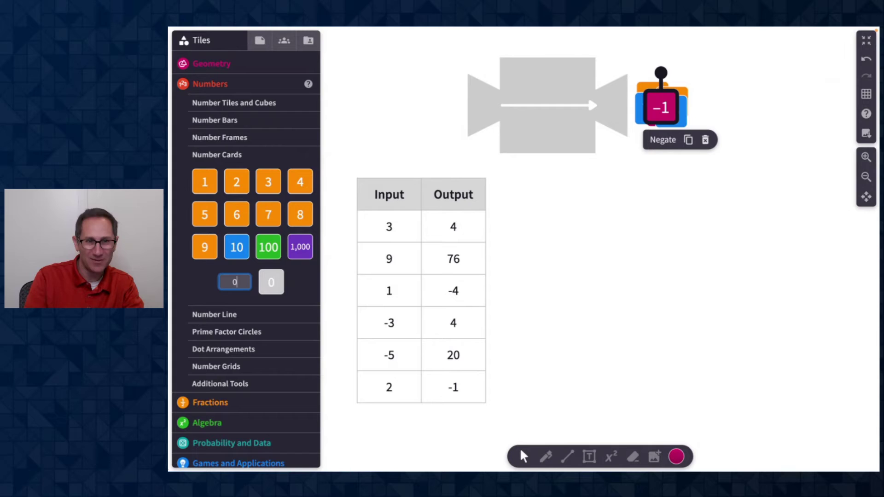
drag(271, 281, 438, 112)
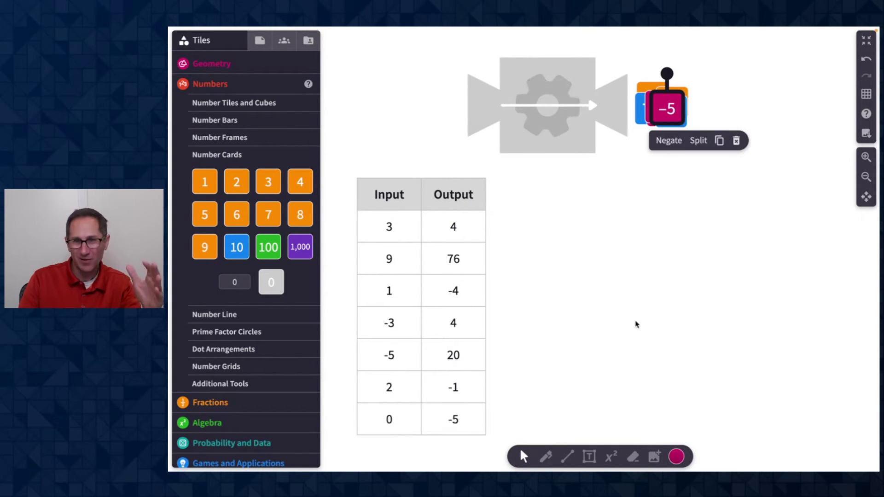
click(444, 302)
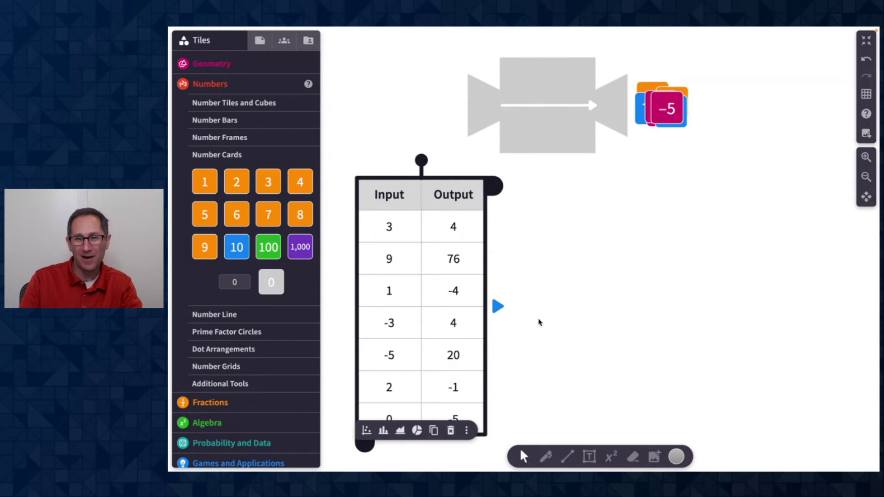
scroll(539, 323, down, 1)
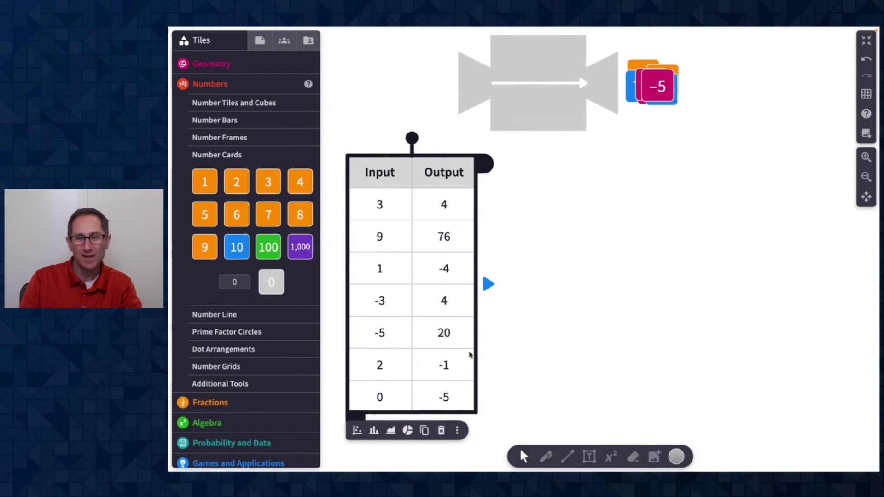
- Plot the table as a scatter graph and shorten it to span outputs −16 to 64
click(357, 431)
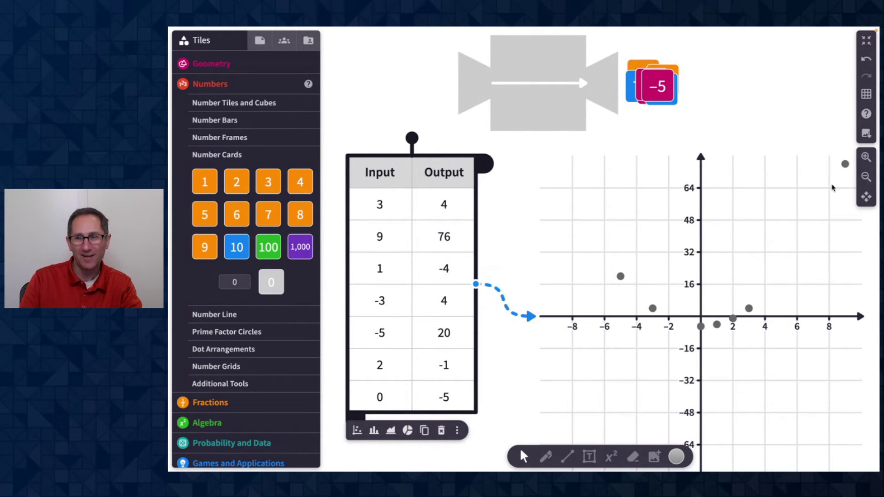
click(866, 177)
click(866, 176)
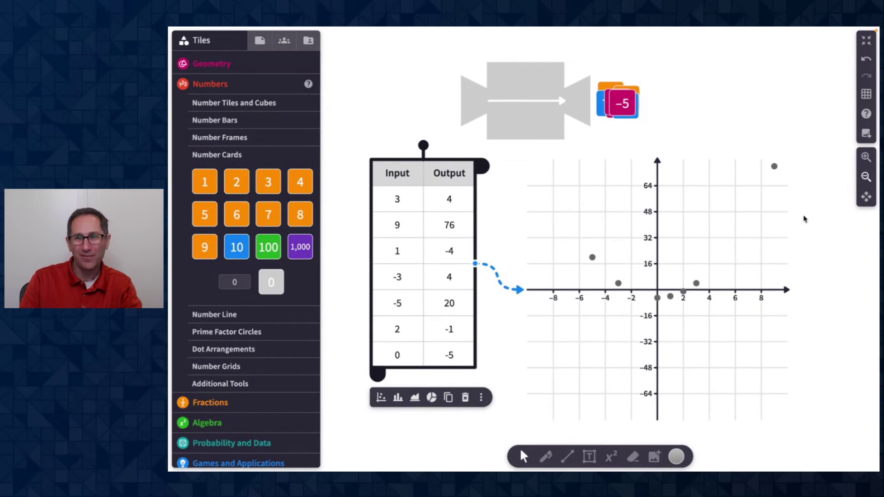
click(662, 352)
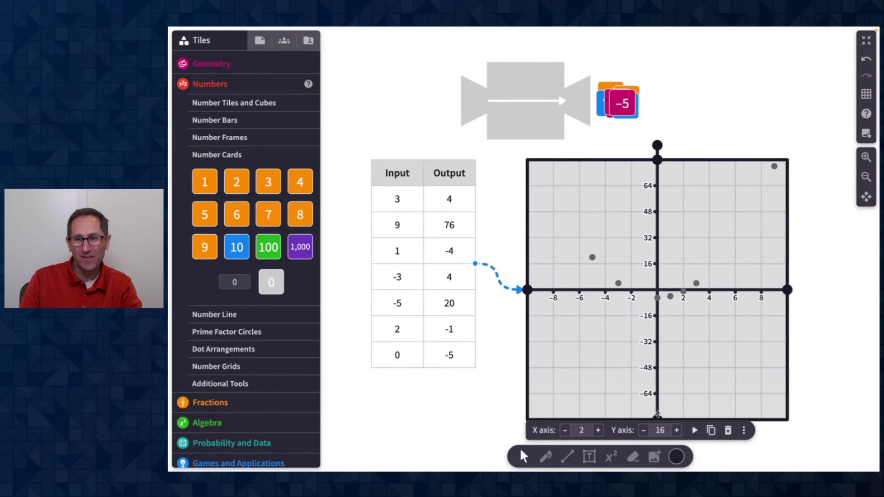
drag(657, 414, 665, 341)
click(820, 327)
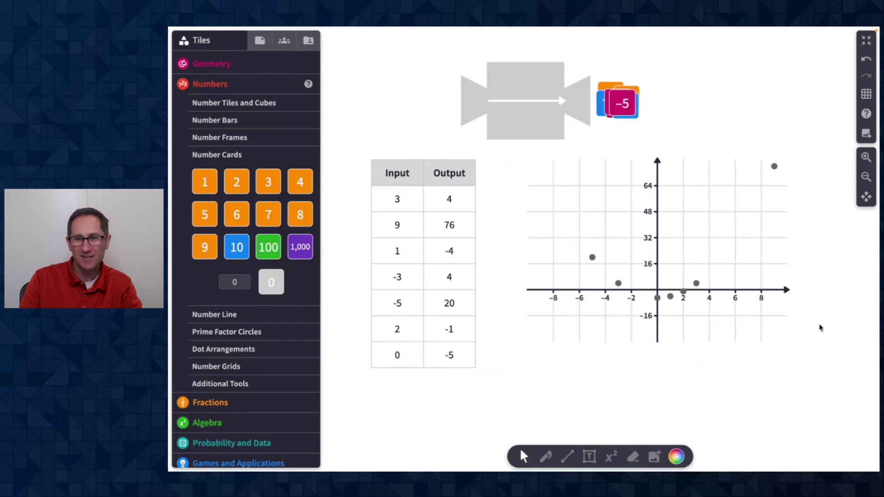
scroll(820, 327, right, 2)
scroll(819, 328, up, 1)
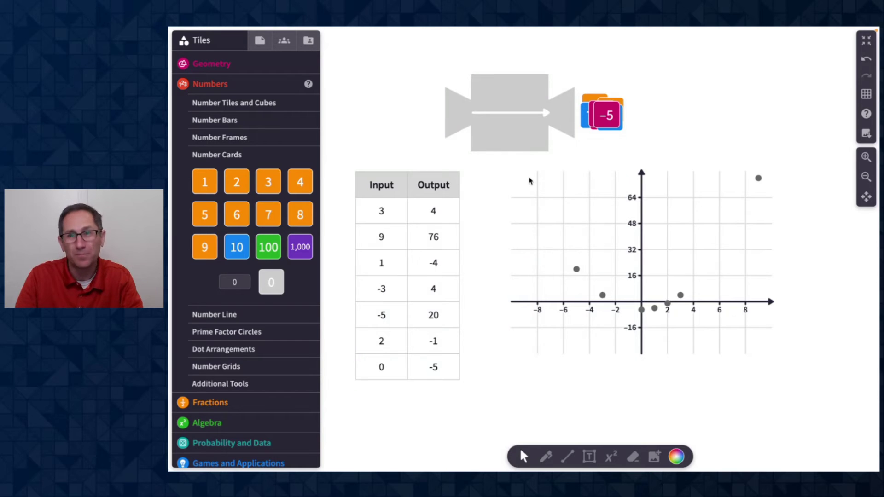
- Write the equation y = x² below the graph and enlarge it twice
click(522, 140)
click(528, 168)
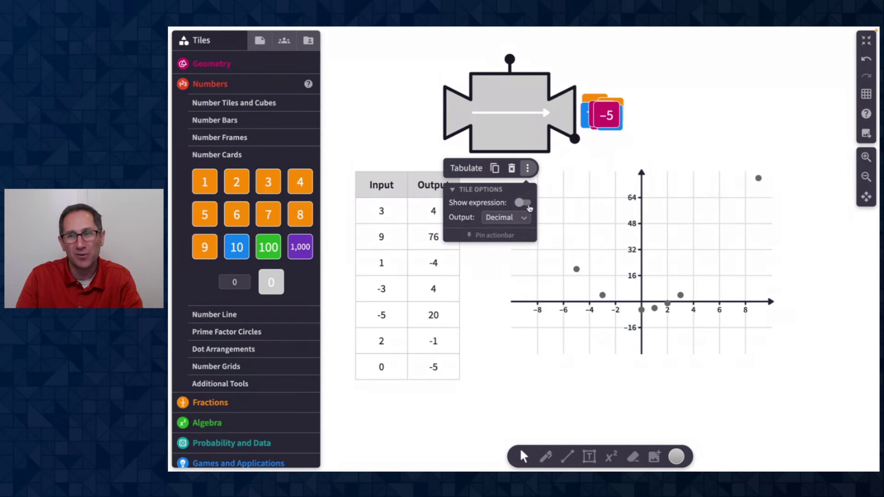
click(595, 156)
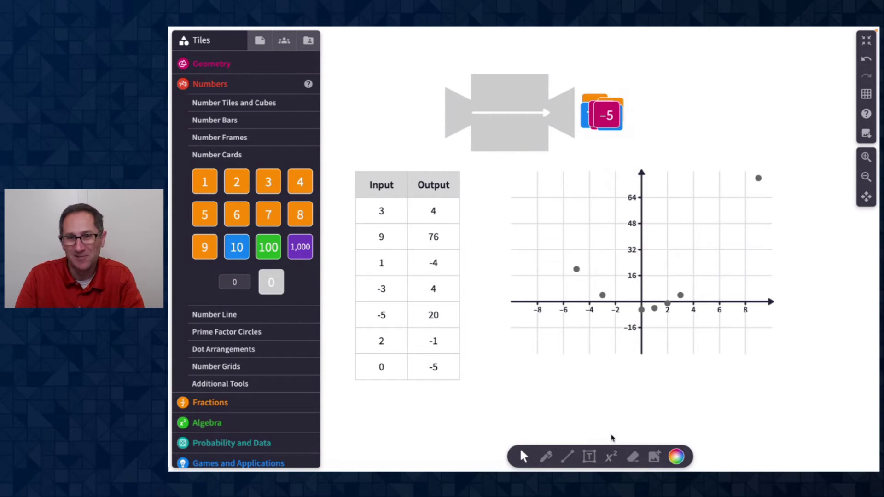
click(611, 457)
click(574, 384)
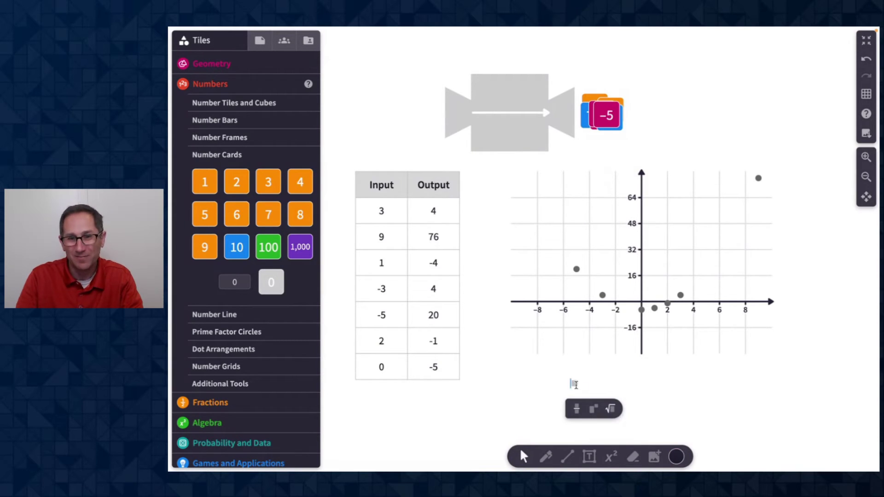
text(y=)
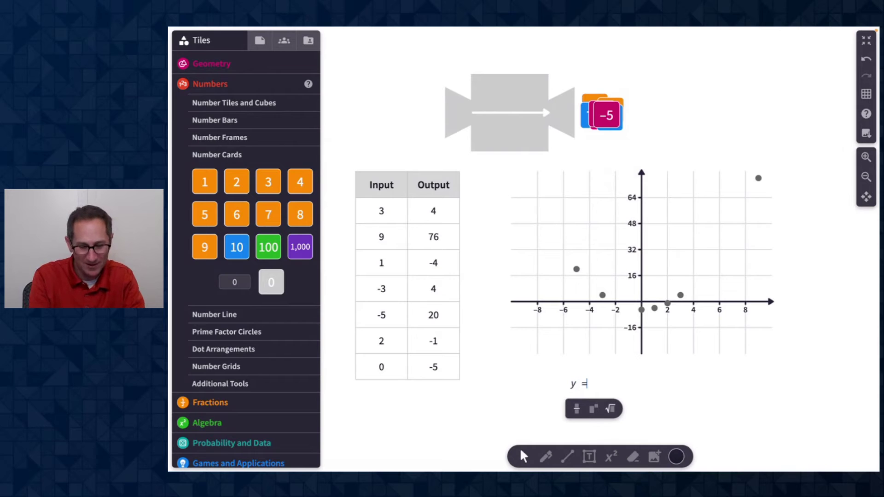
text(x^2)
click(686, 409)
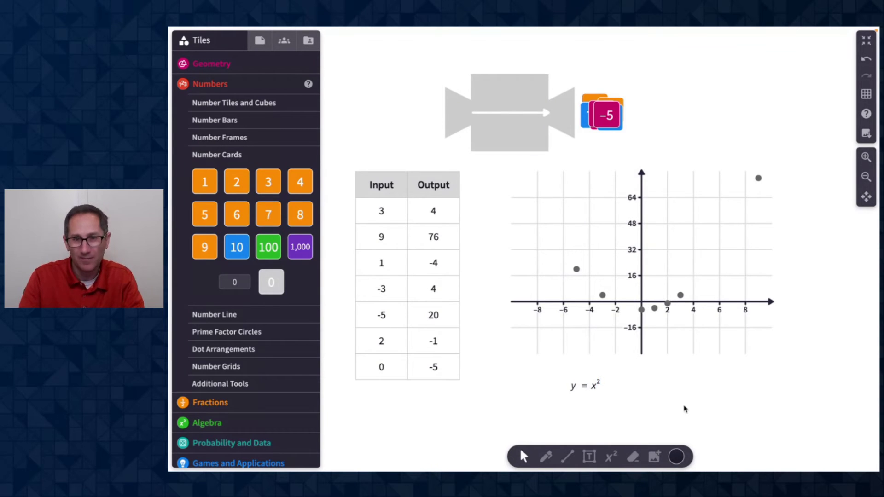
click(594, 390)
click(578, 410)
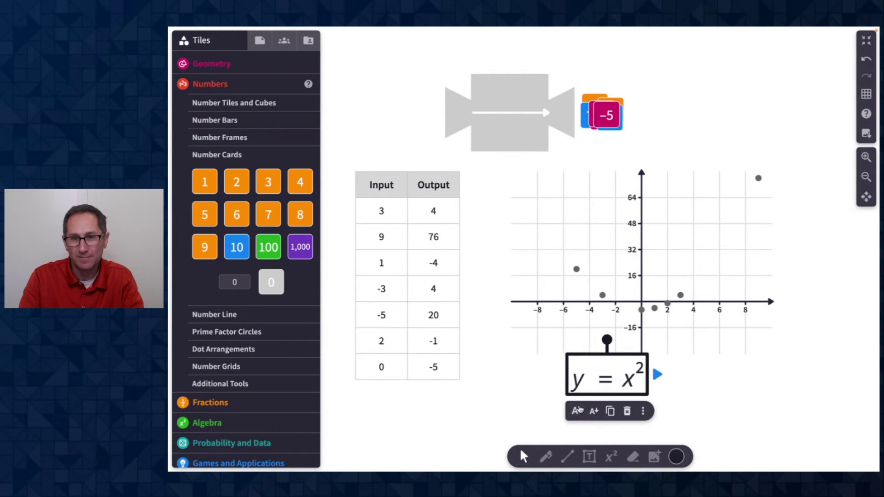
click(578, 410)
click(728, 365)
- Connect the y = x² equation to the graph so its parabola is plotted
drag(639, 376, 738, 382)
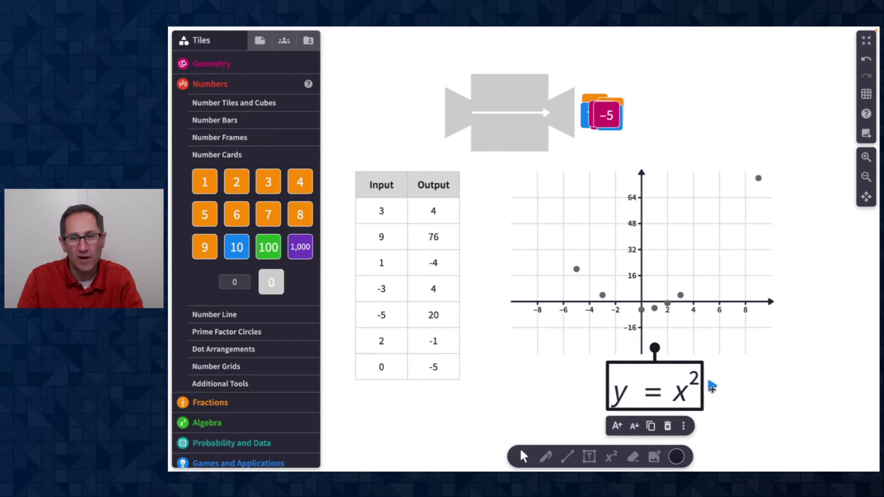
drag(711, 385, 769, 300)
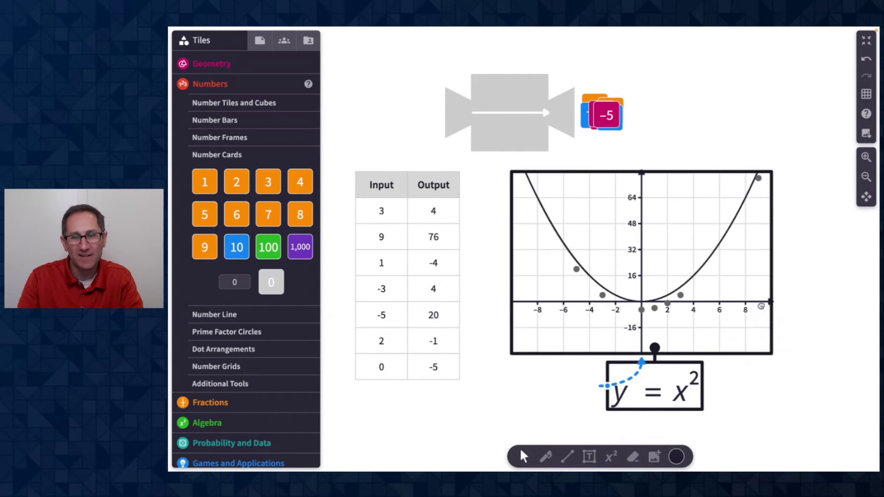
click(825, 295)
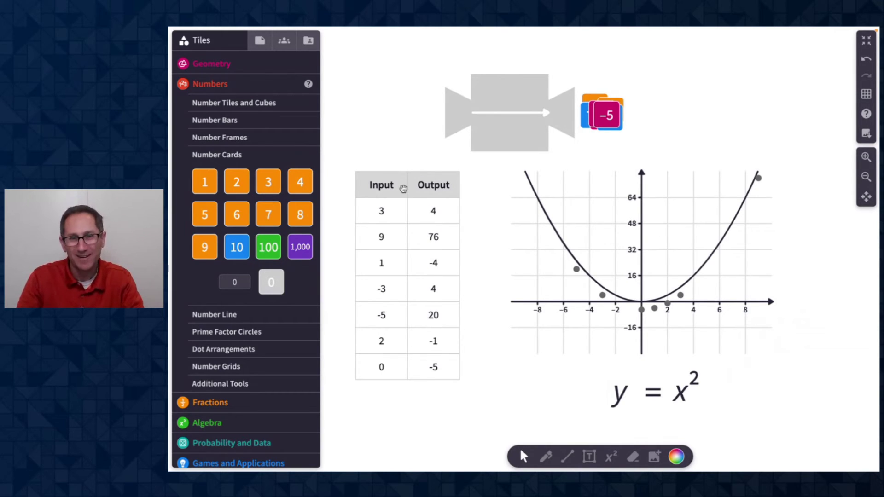
- Colour the table purple, the graph crimson and the equation blue
click(404, 188)
click(675, 458)
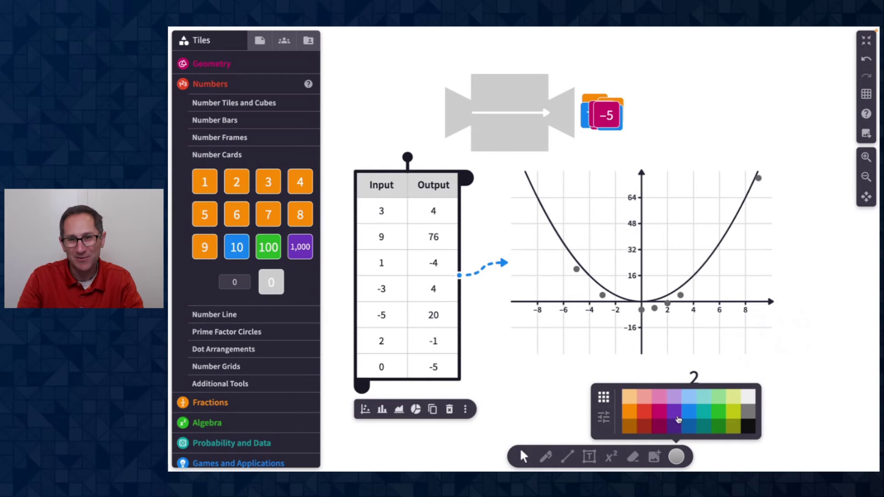
click(676, 418)
click(733, 307)
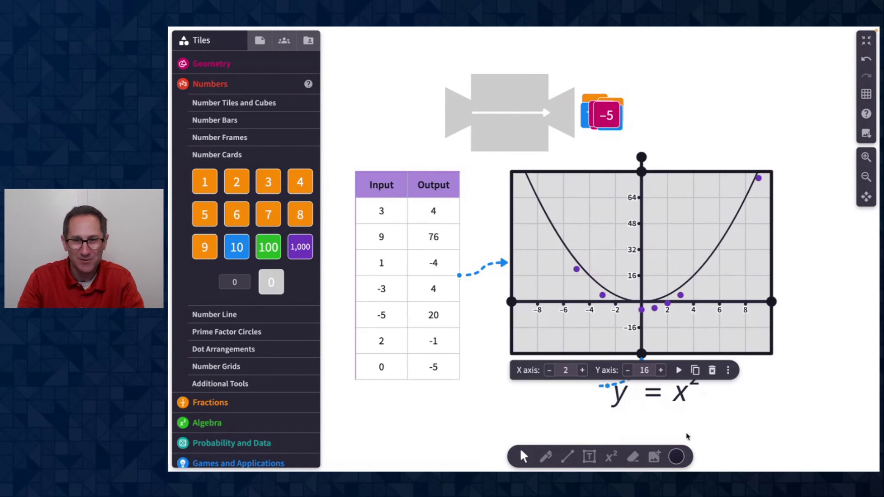
click(676, 456)
click(657, 411)
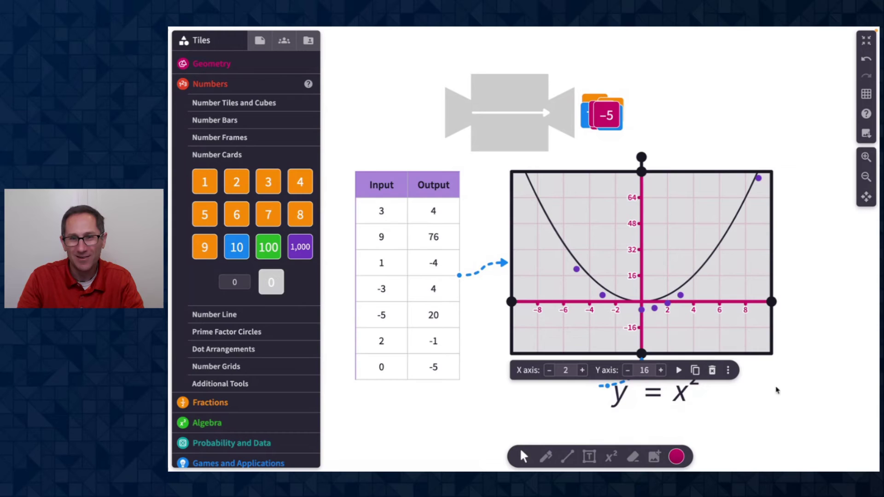
click(751, 417)
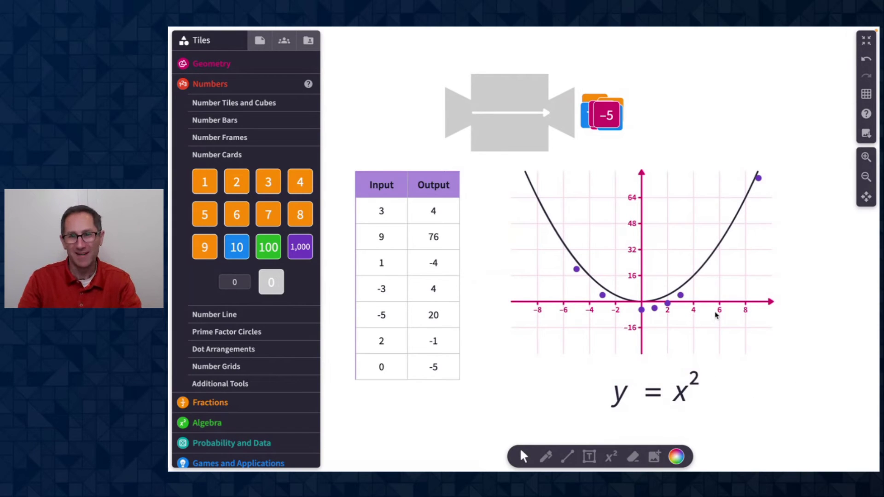
click(671, 387)
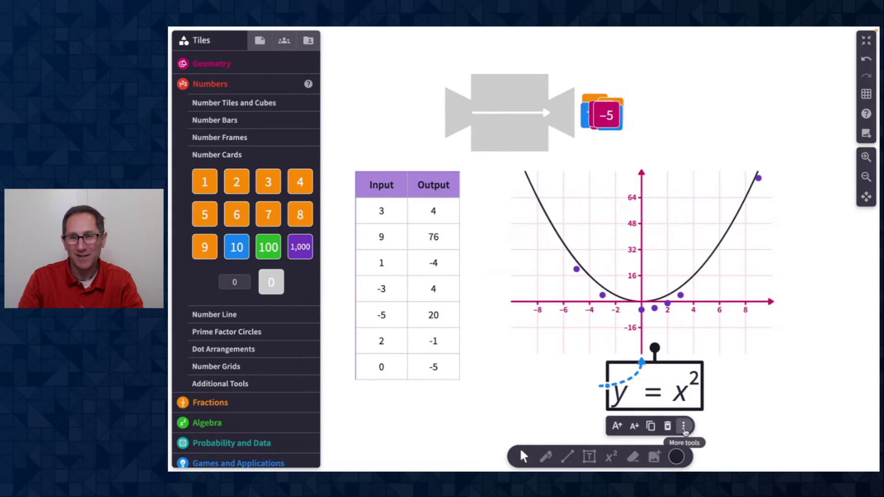
click(676, 456)
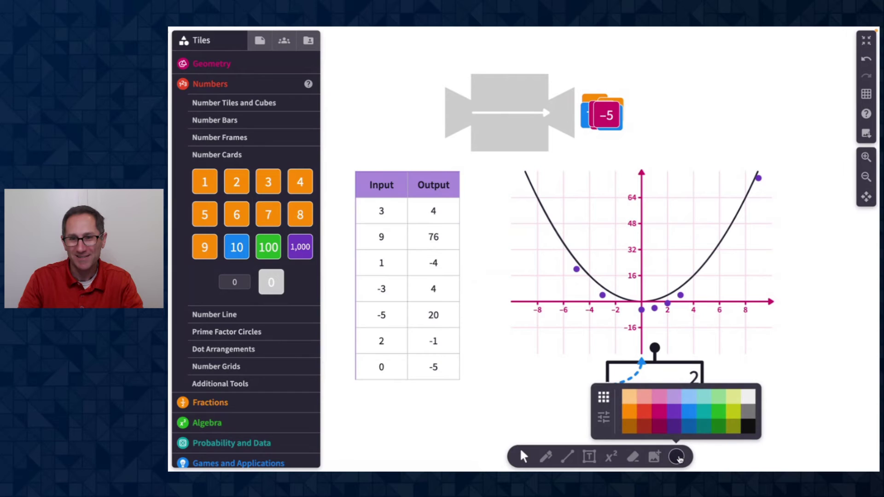
click(695, 421)
click(795, 376)
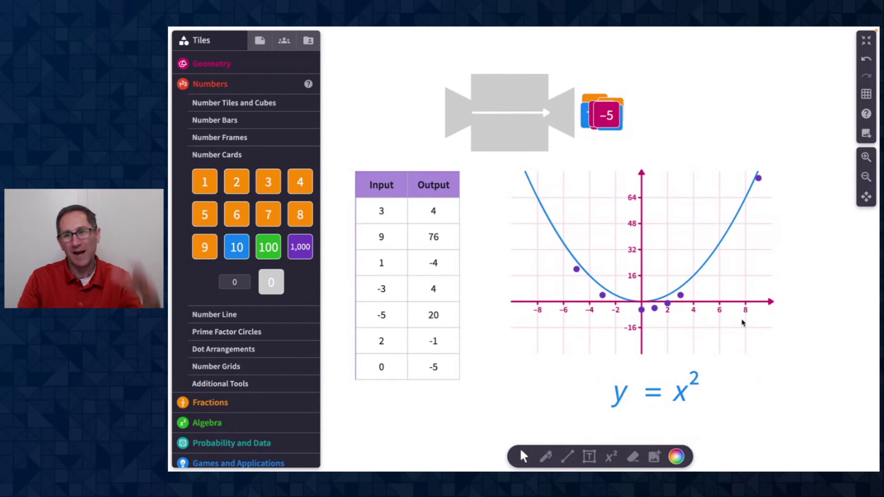
- Edit the equation to y = x² − 5 so the curve passes through every point
click(689, 389)
click(689, 389)
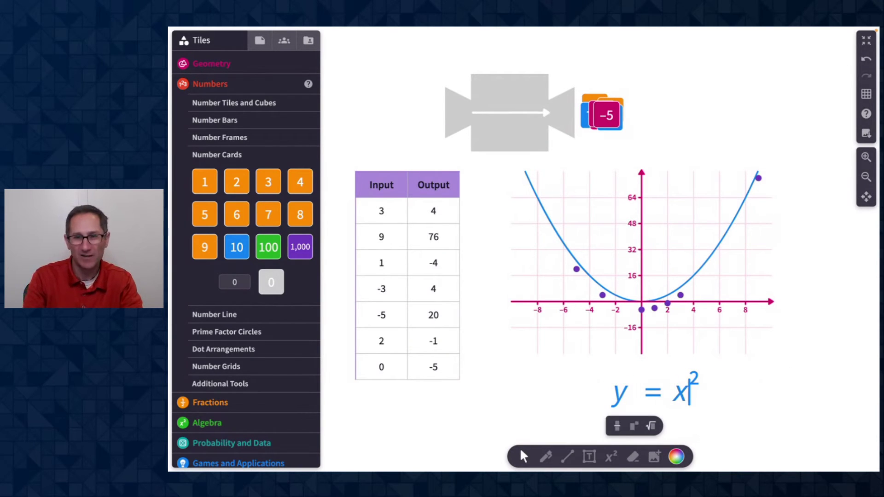
click(700, 379)
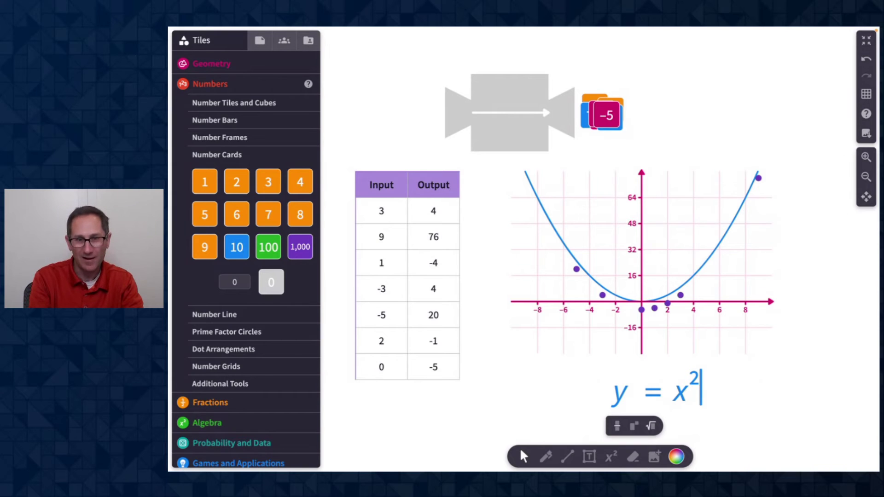
key(Right)
text(=)
key(BackSpace)
text(-4)
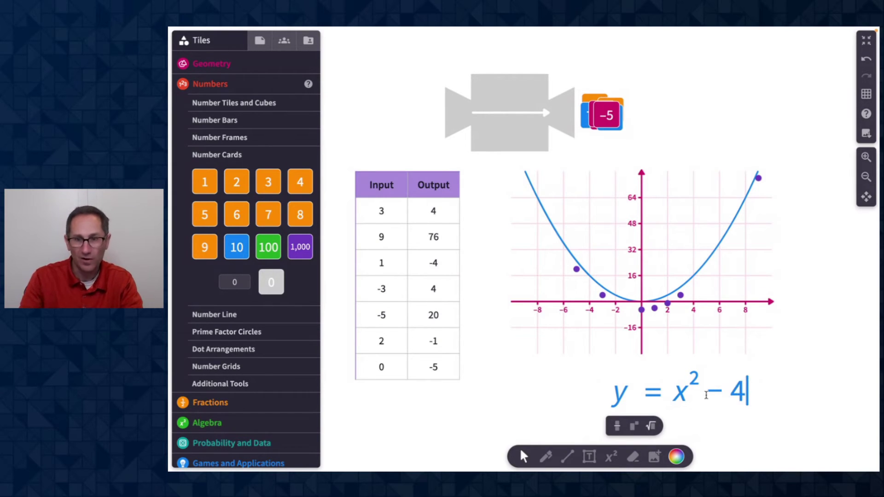
click(823, 395)
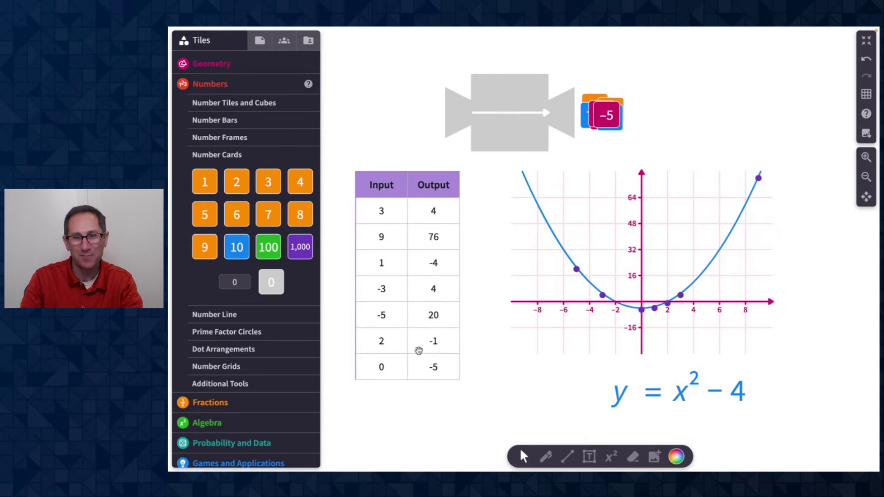
click(713, 390)
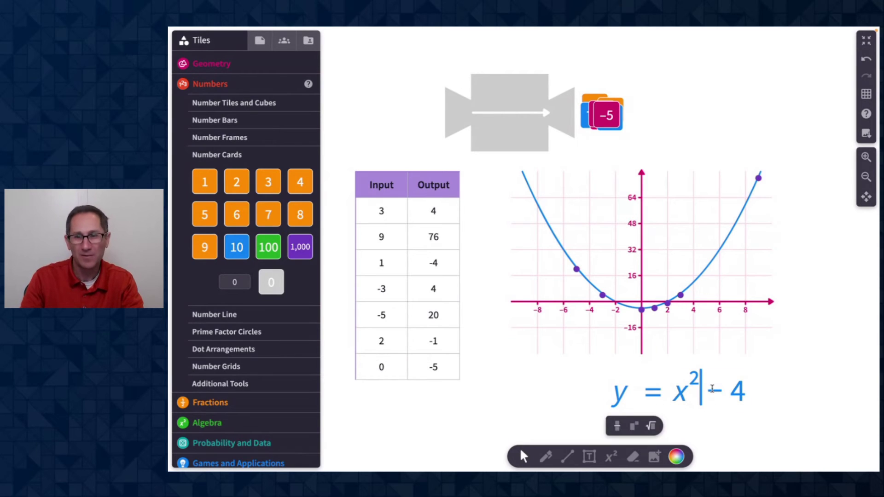
key(BackSpace)
text(5)
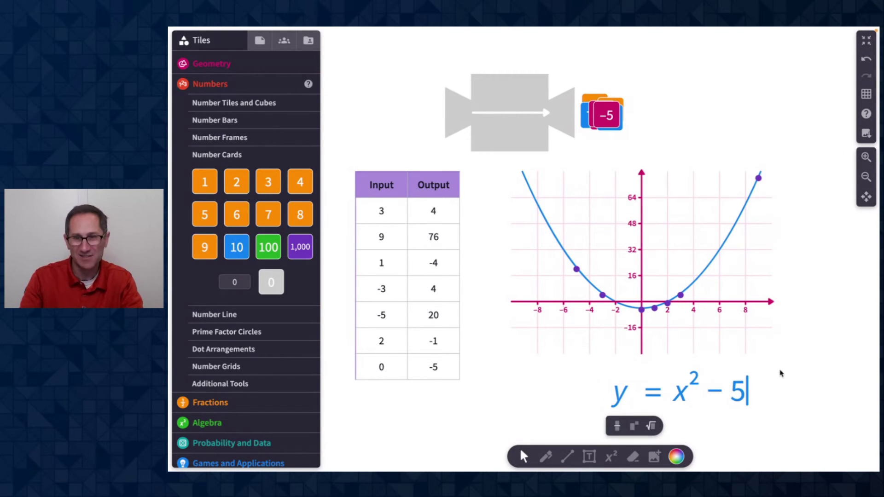
click(783, 371)
- Turn on Show expression for the mystery machine, revealing x² − 5
click(508, 124)
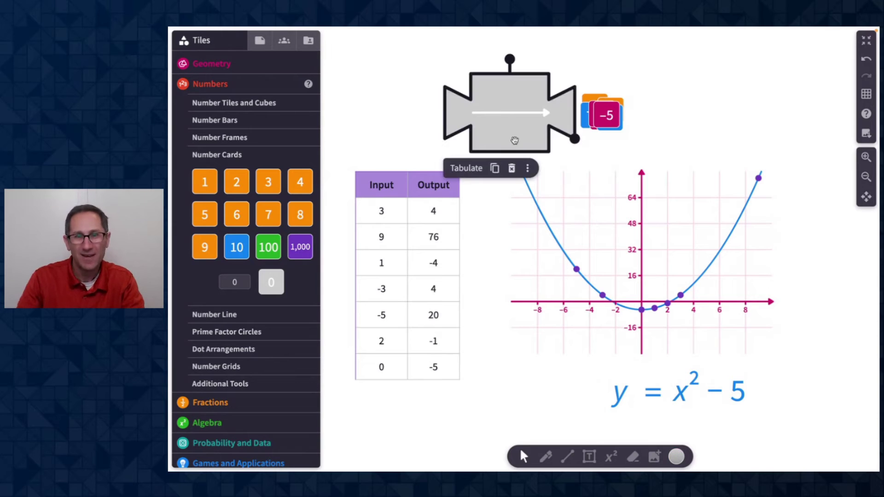
click(527, 168)
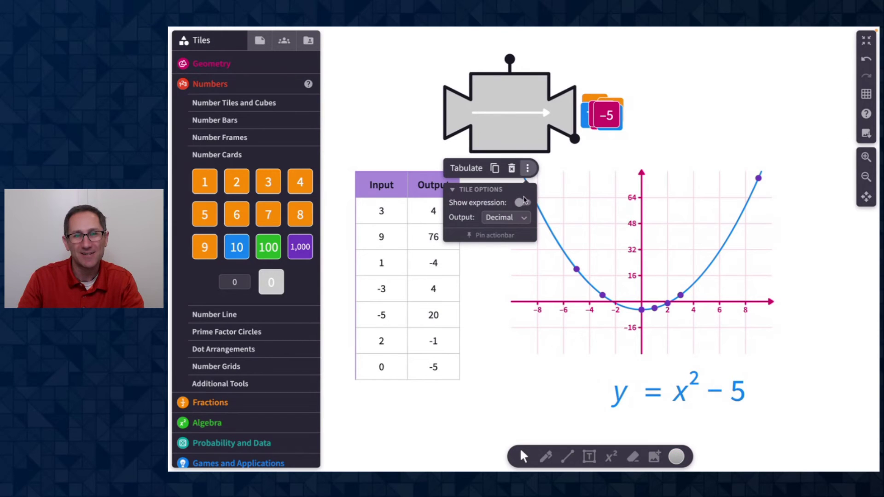
click(523, 203)
click(509, 396)
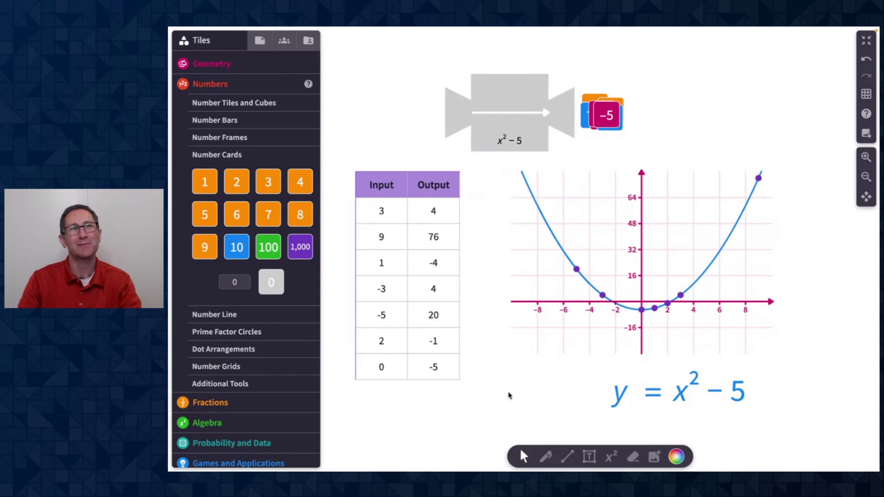
- Show the x/3 machine's expression again
click(865, 177)
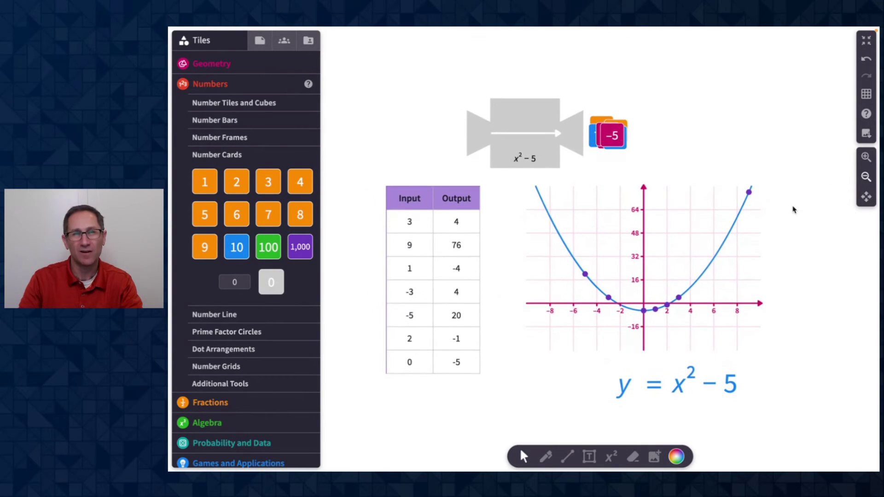
scroll(793, 209, up, 3)
scroll(792, 210, up, 6)
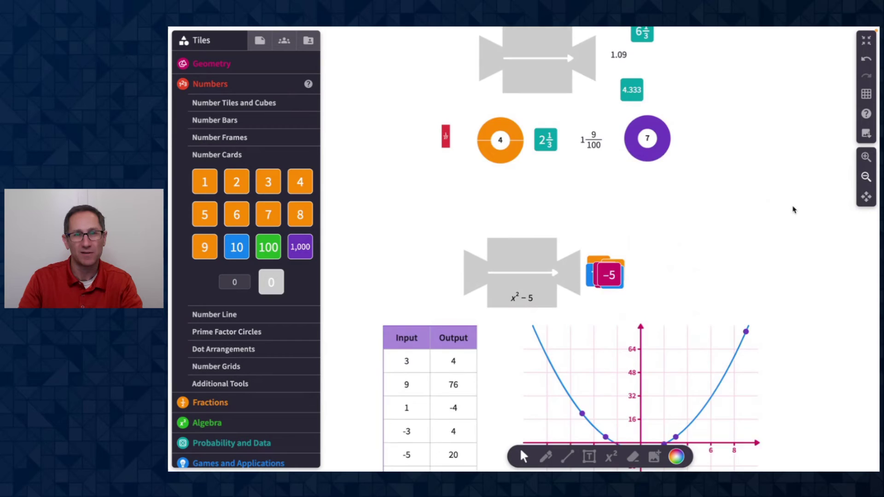
click(532, 147)
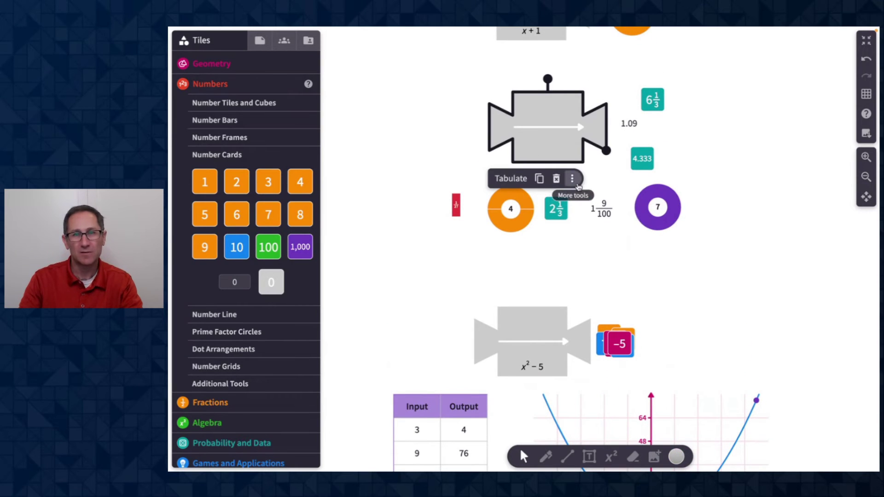
click(572, 178)
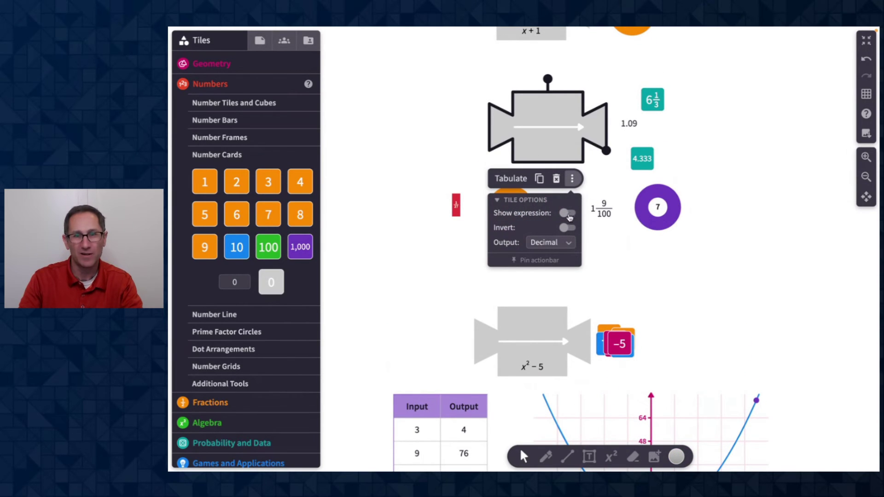
click(568, 214)
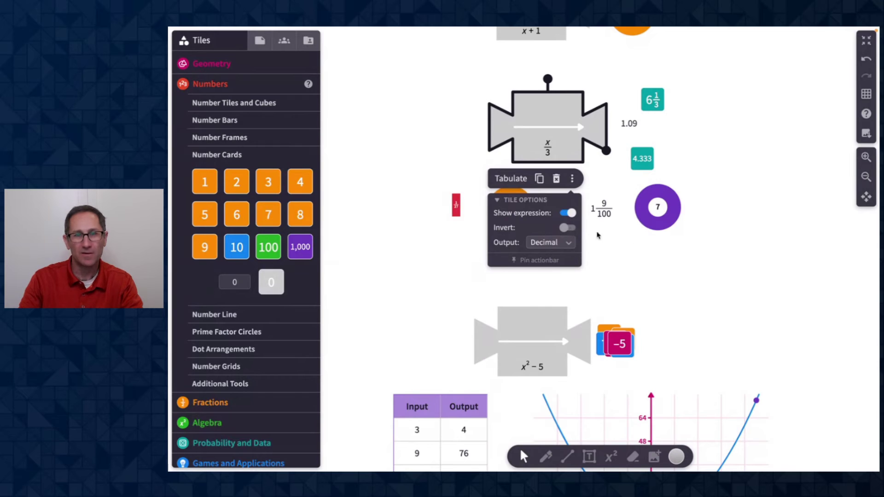
click(705, 243)
- Move the magenta mystery machine above the x + 1 machine, keeping its rule hidden
scroll(705, 242, up, 7)
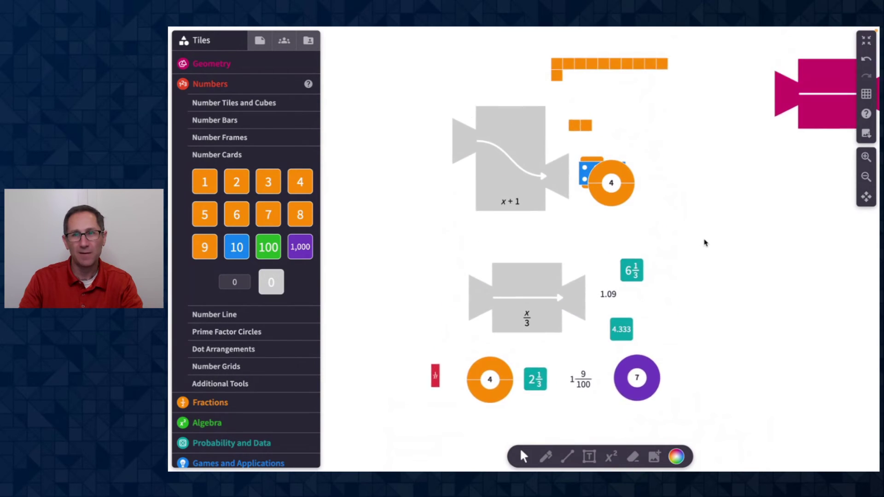
scroll(705, 241, up, 5)
drag(812, 220, 563, 92)
scroll(738, 227, up, 2)
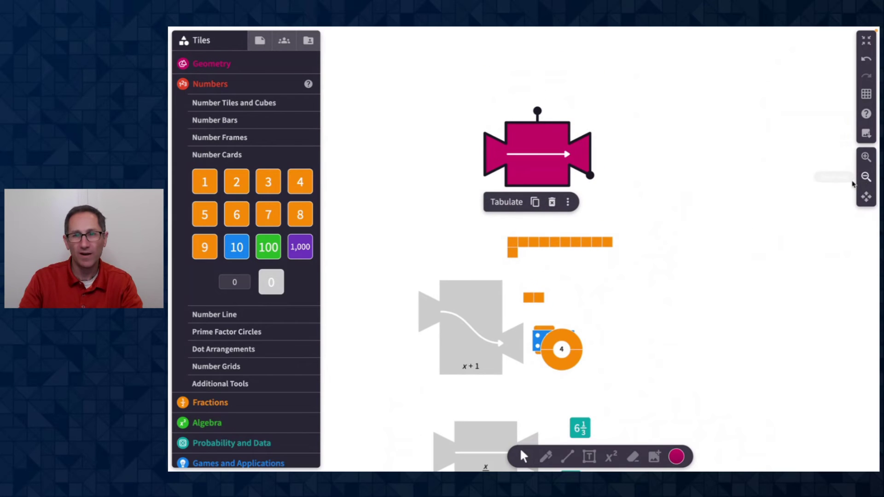
click(866, 157)
scroll(677, 195, up, 2)
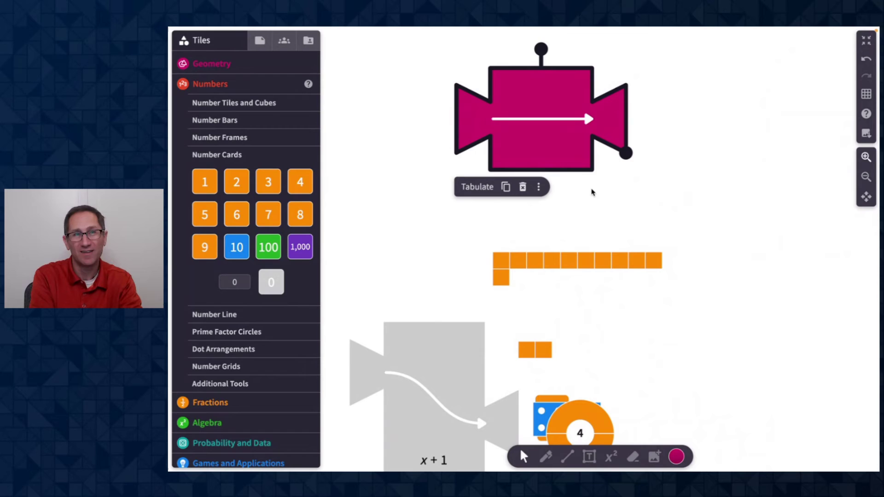
click(538, 186)
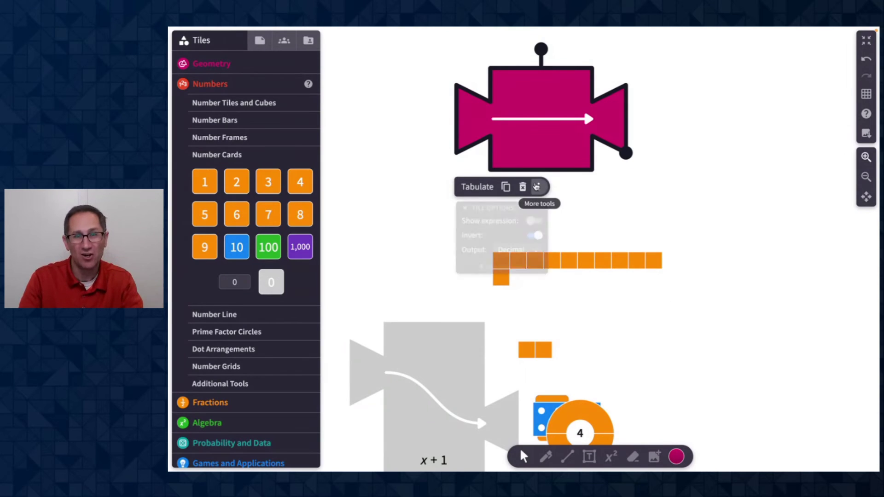
click(600, 239)
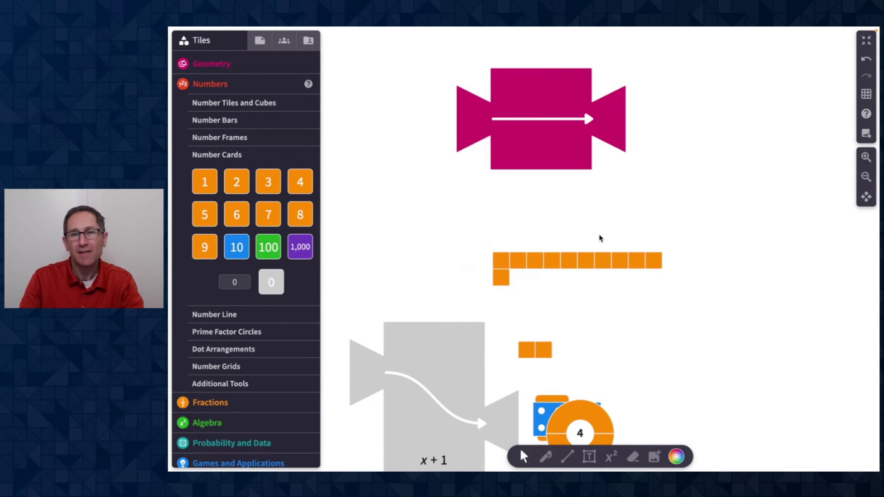
- Feed 6 and −12 cards into the magenta machine and place its Input/Output table to the right
drag(293, 217, 677, 121)
click(388, 255)
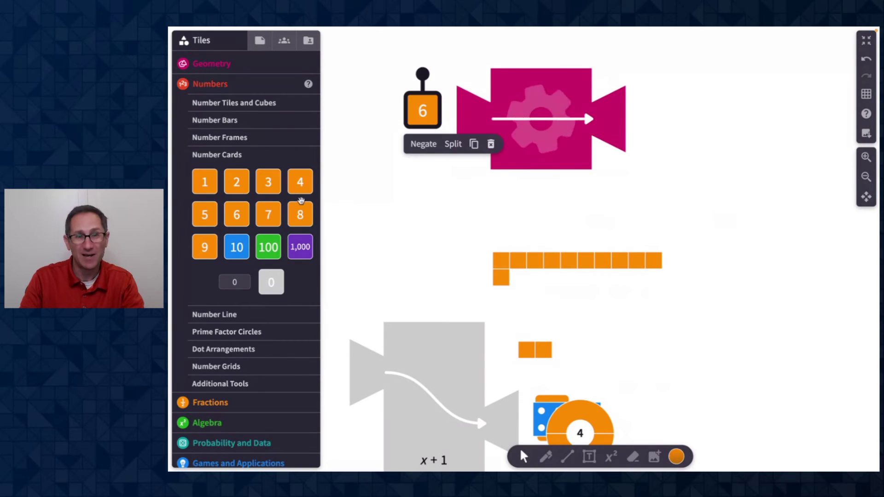
drag(240, 190, 658, 122)
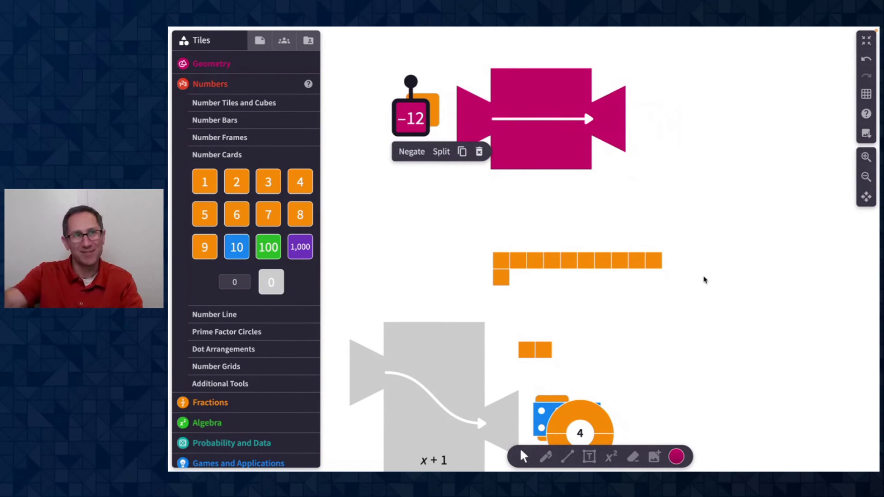
click(529, 157)
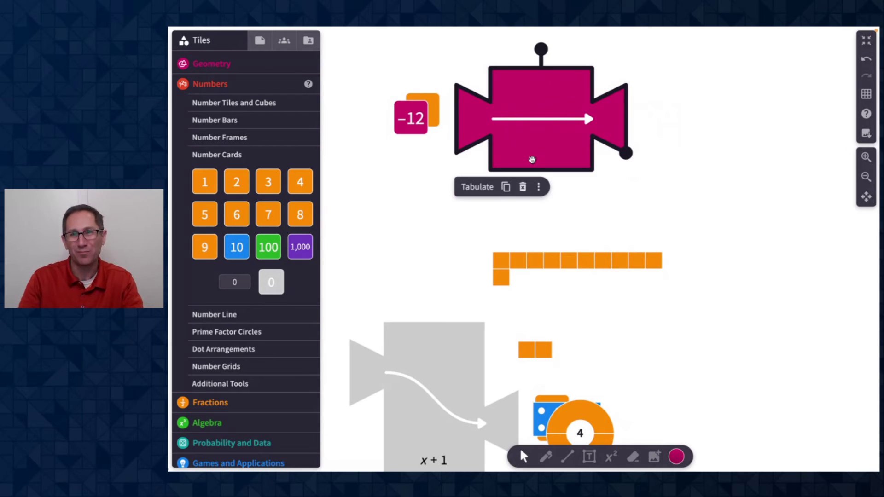
click(477, 186)
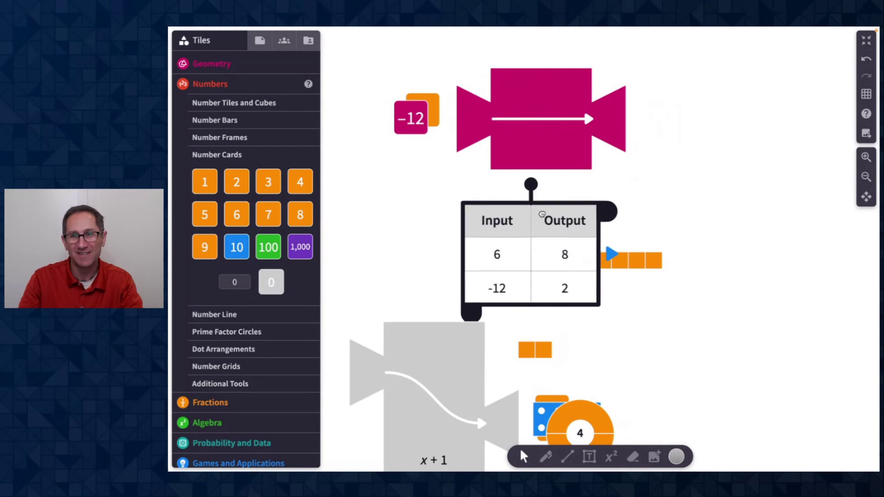
drag(538, 214, 757, 80)
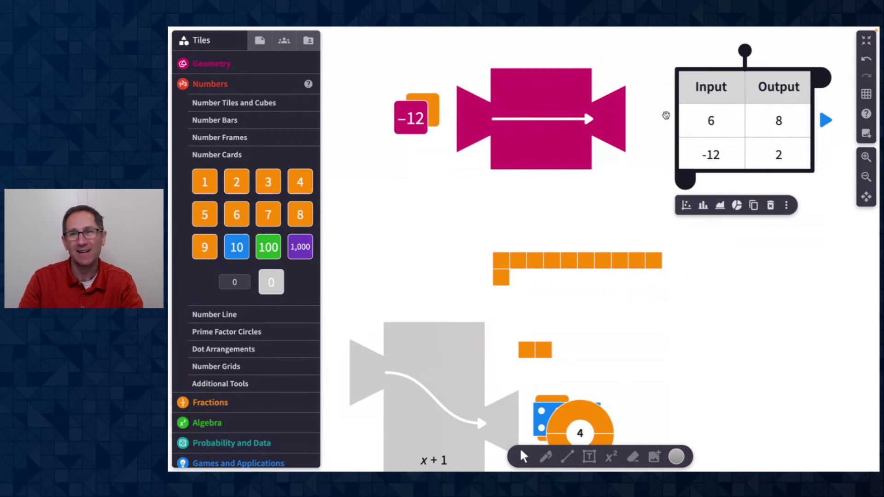
- Turn on Show expression so the magenta machine displays its rule, 1/3 x + 6
click(578, 142)
click(538, 186)
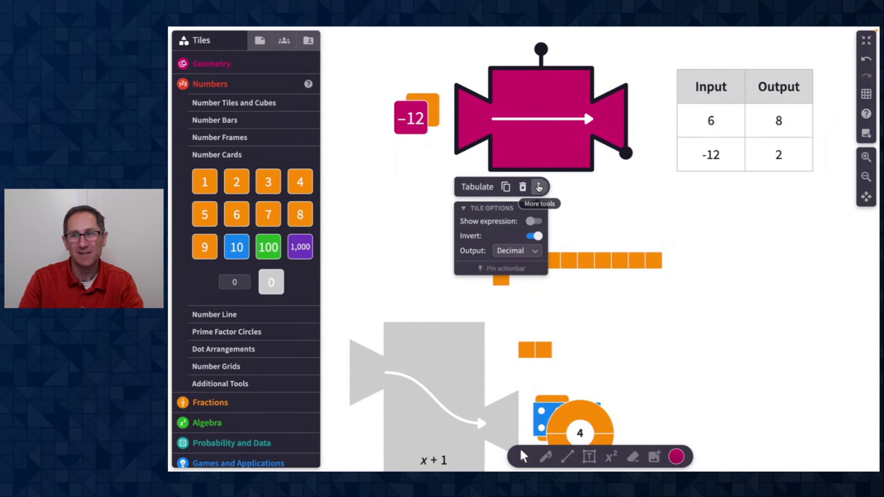
click(535, 222)
click(620, 197)
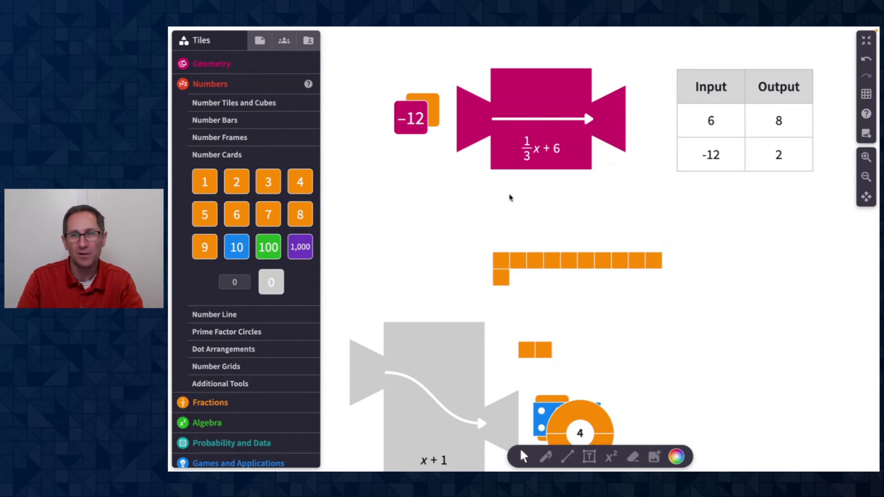
scroll(509, 197, down, 2)
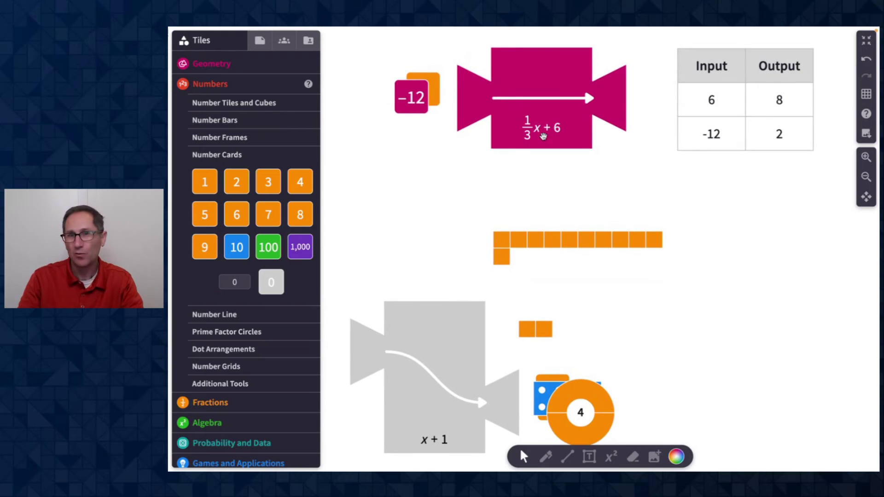
scroll(543, 134, down, 4)
click(475, 271)
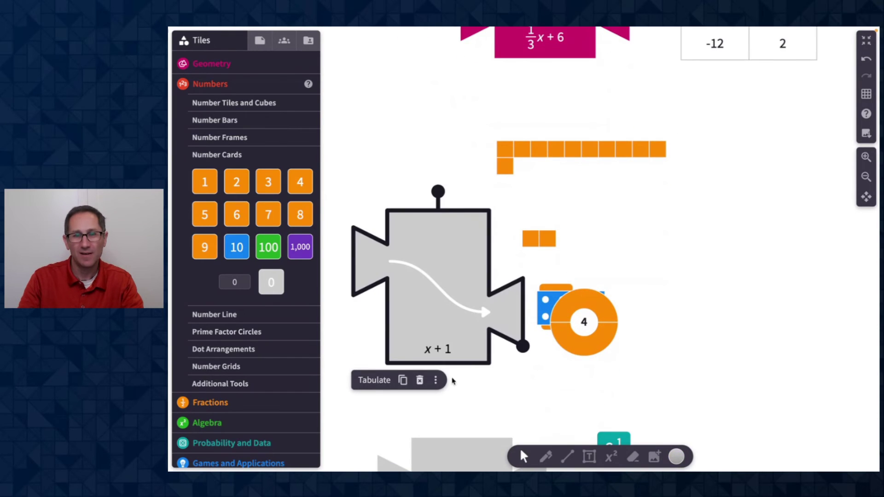
click(435, 380)
click(532, 399)
scroll(531, 400, down, 20)
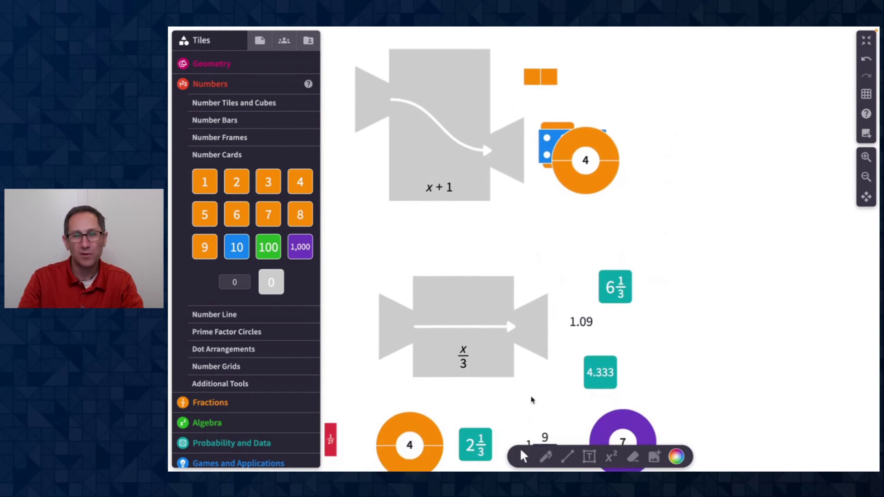
click(506, 346)
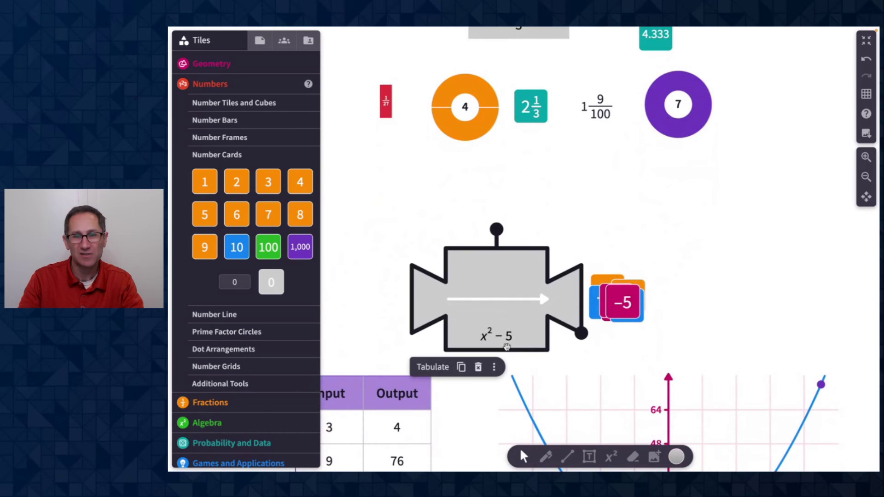
click(495, 367)
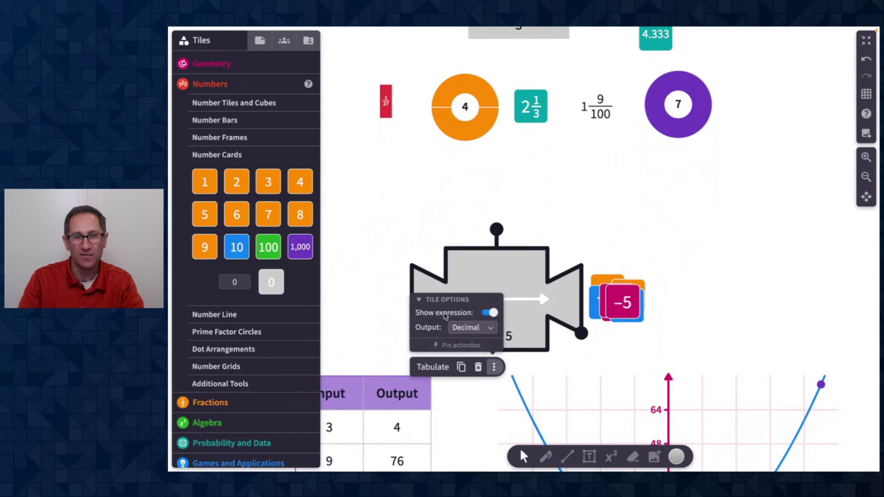
click(591, 359)
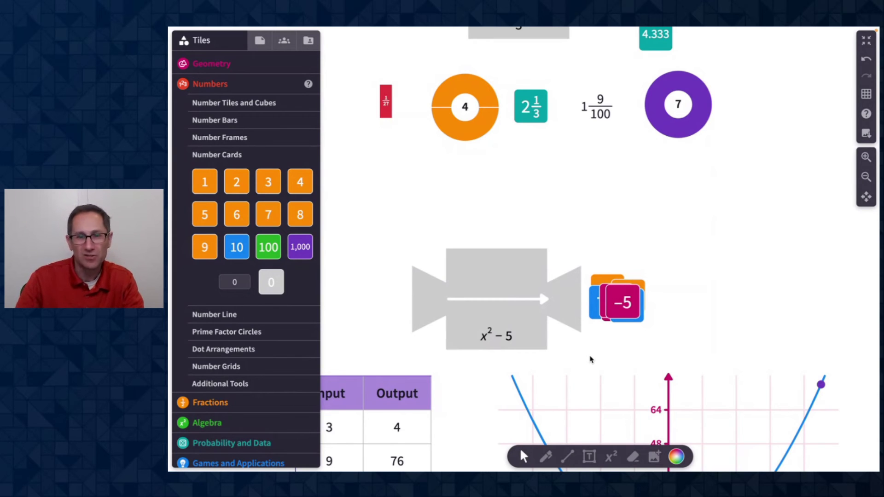
scroll(665, 253, down, 9)
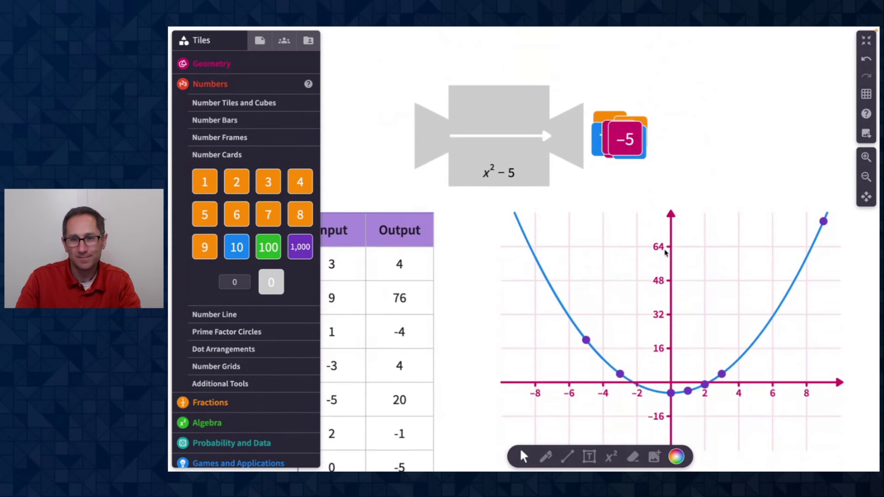
scroll(665, 253, down, 15)
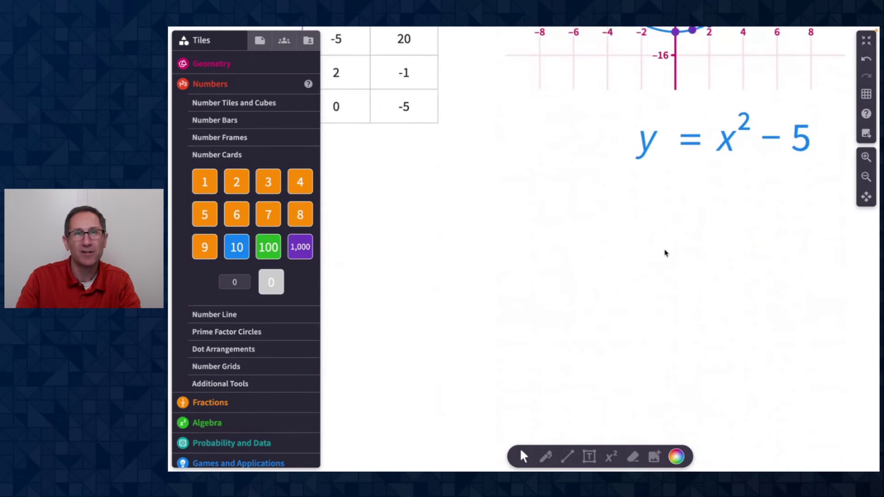
- Place two x + 1 function machines side by side from the Algebra panel
click(214, 424)
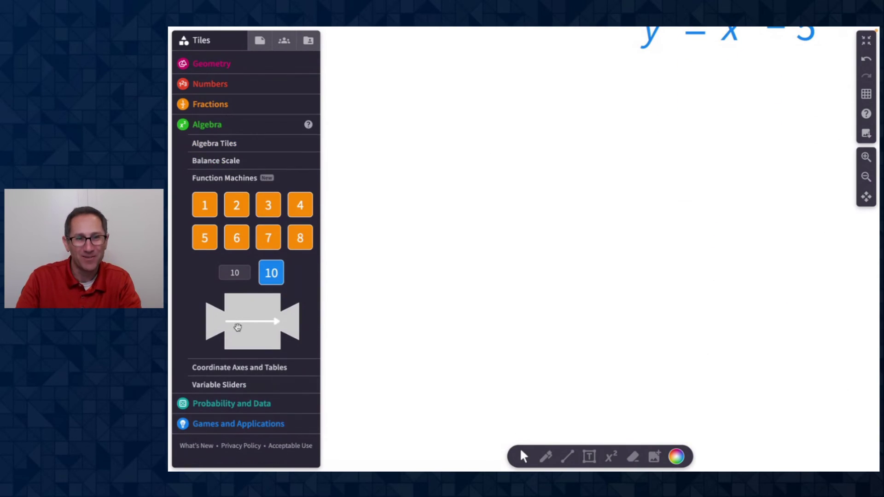
drag(237, 324, 513, 234)
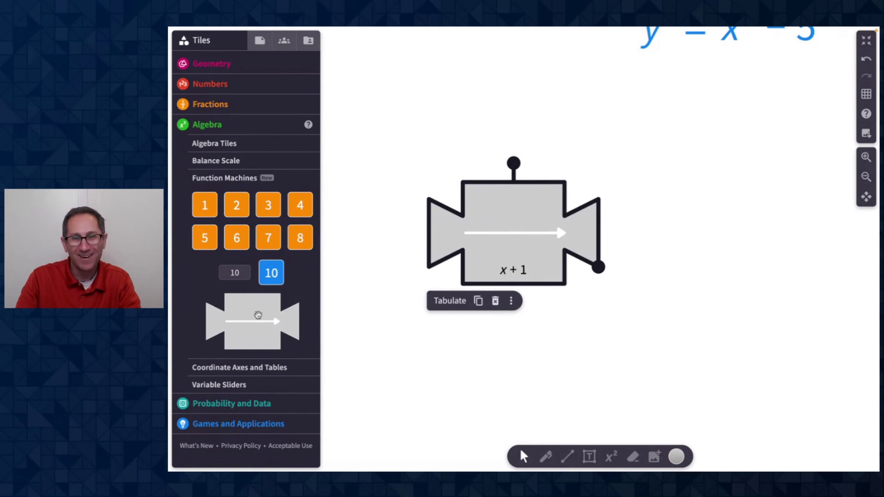
drag(257, 318, 756, 235)
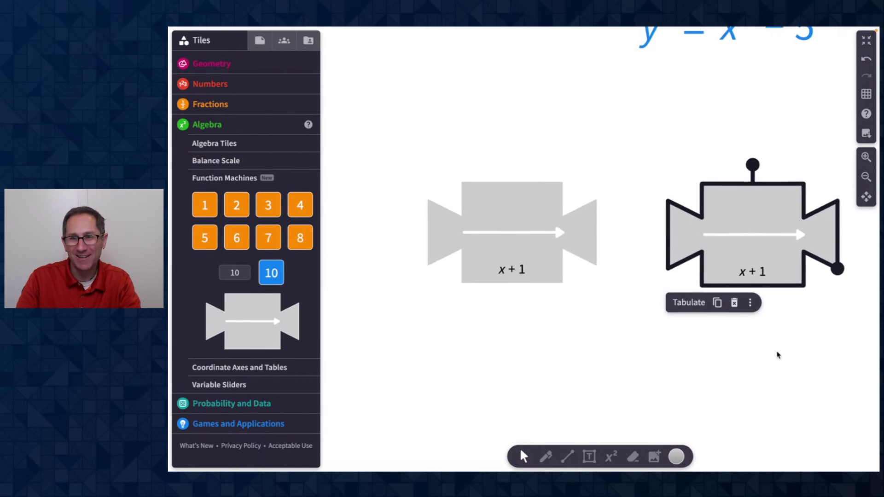
- Pass two 3 cards through the chained machines, producing 5s, and zoom out to see the whole chain
drag(269, 209, 363, 222)
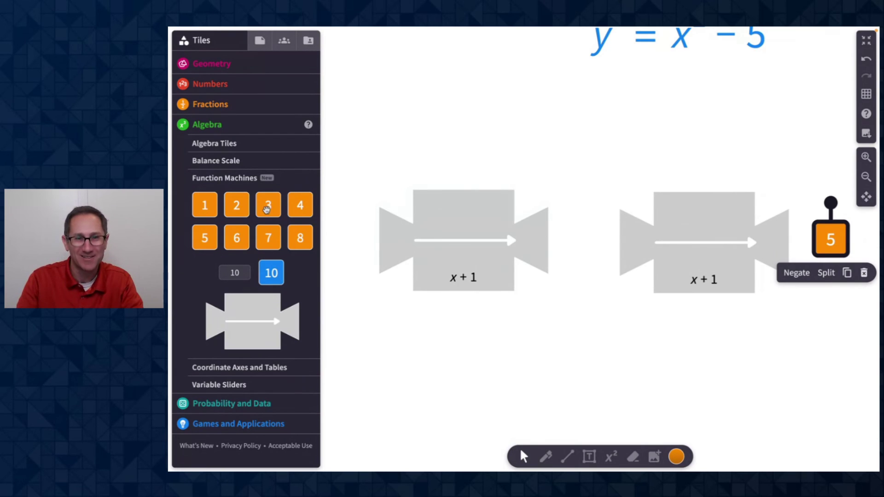
drag(268, 205, 351, 238)
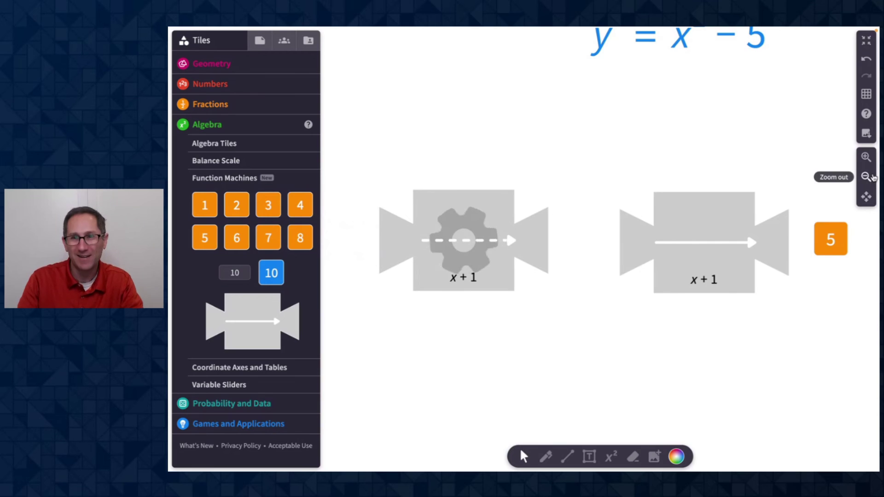
click(865, 176)
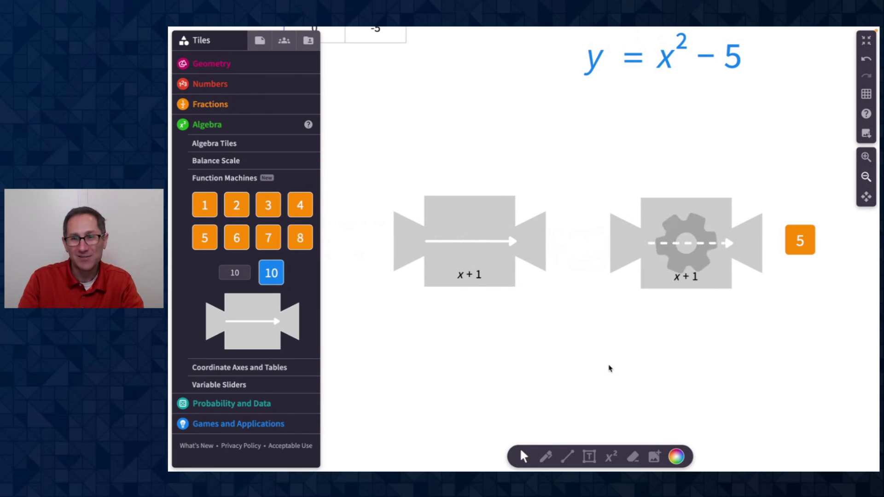
- Change the first machine's rule to 4x − 3 and delete the 5 output cards
click(462, 272)
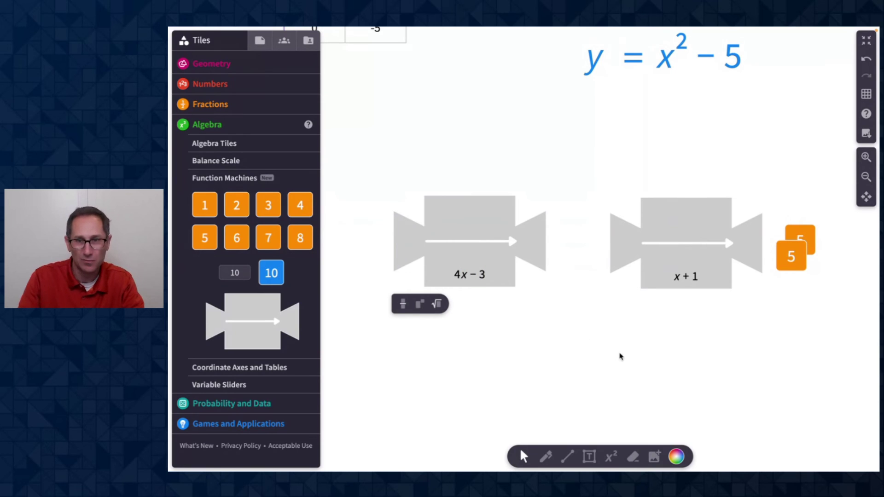
click(620, 357)
click(792, 253)
key(Delete)
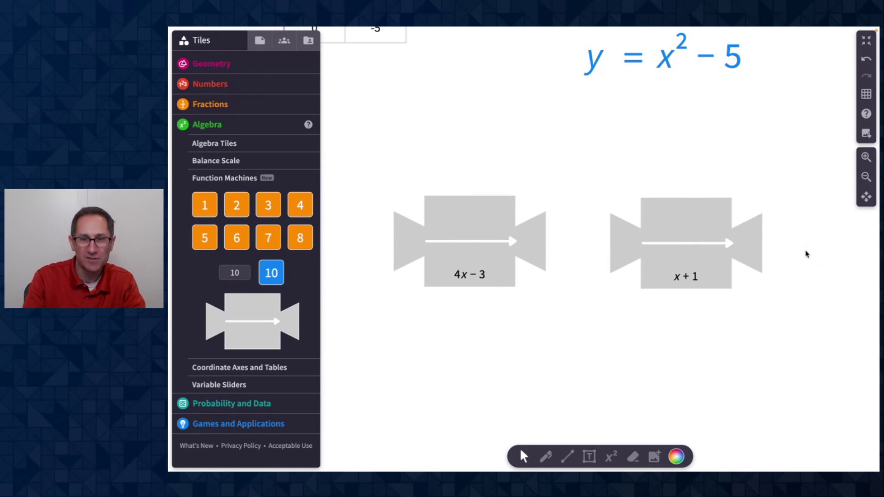
scroll(691, 257, down, 1)
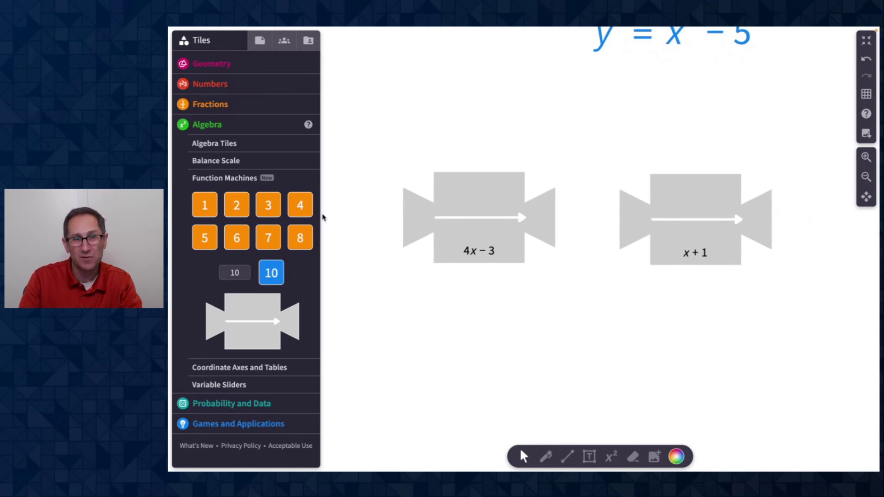
- Feed a 4 tile through the chain to get 14, then start editing the second machine's x + 1 rule
drag(308, 207, 393, 207)
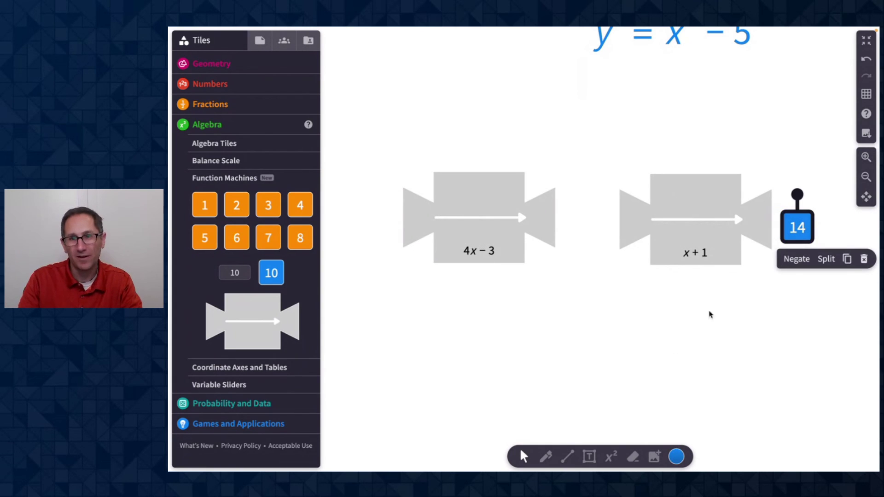
click(695, 252)
click(694, 252)
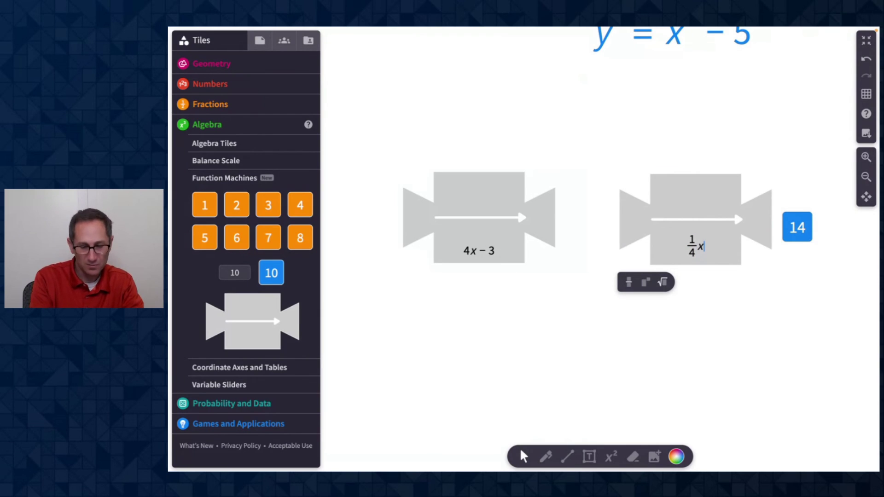
- Set the second rule to 1/4 x + 3, delete the 14 tile, and test the chain with a 4 tile
text(+3)
drag(797, 227, 659, 315)
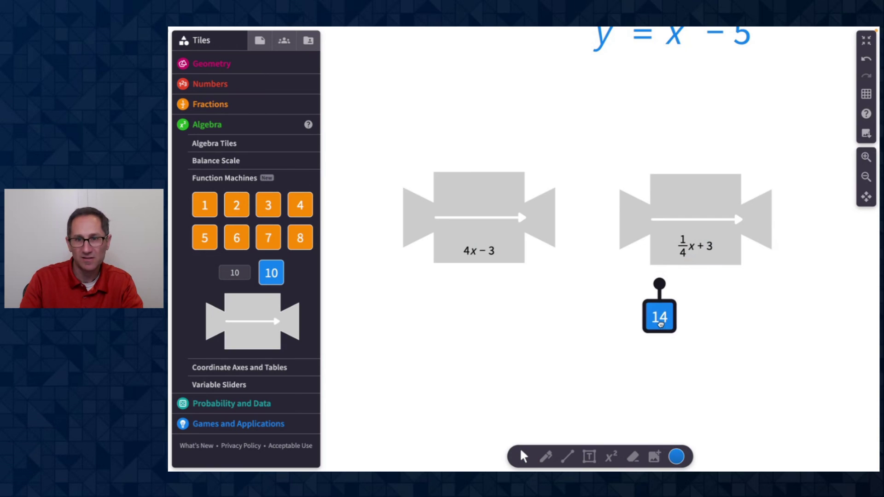
key(Delete)
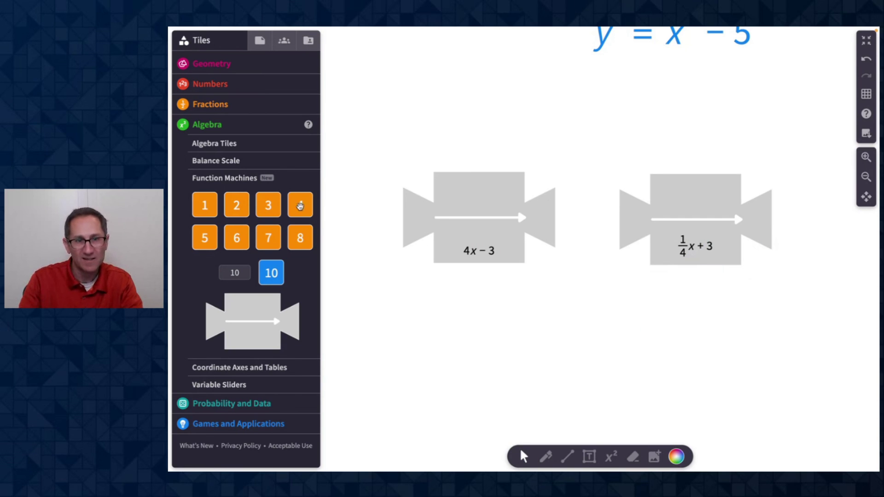
drag(299, 206, 374, 209)
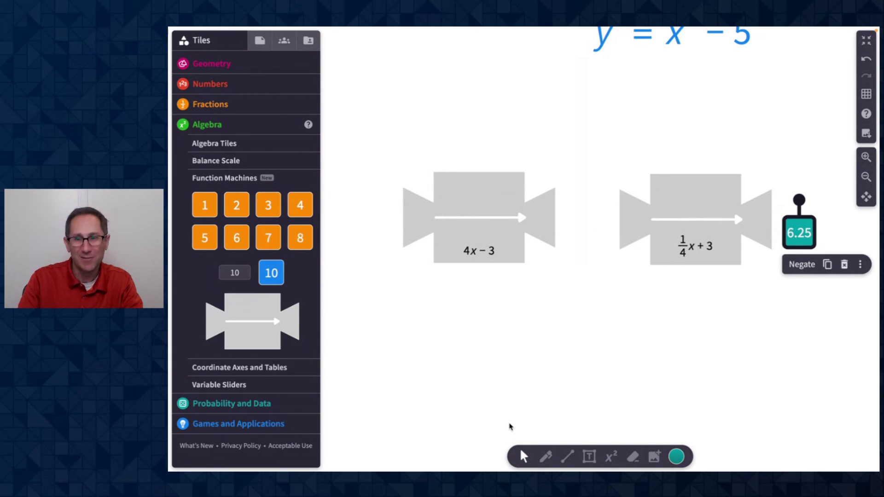
- Rewrite the second machine's rule as (x + 3)/4 and feed another 4 tile through the chain
click(684, 249)
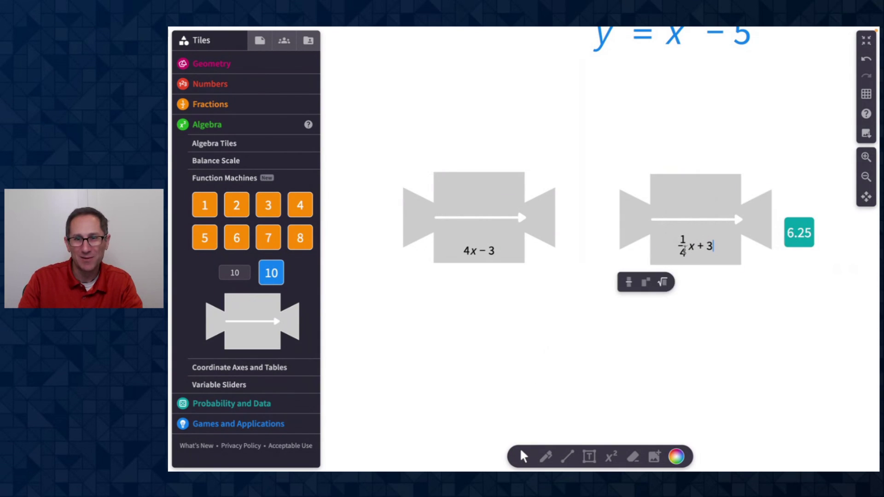
key(Escape)
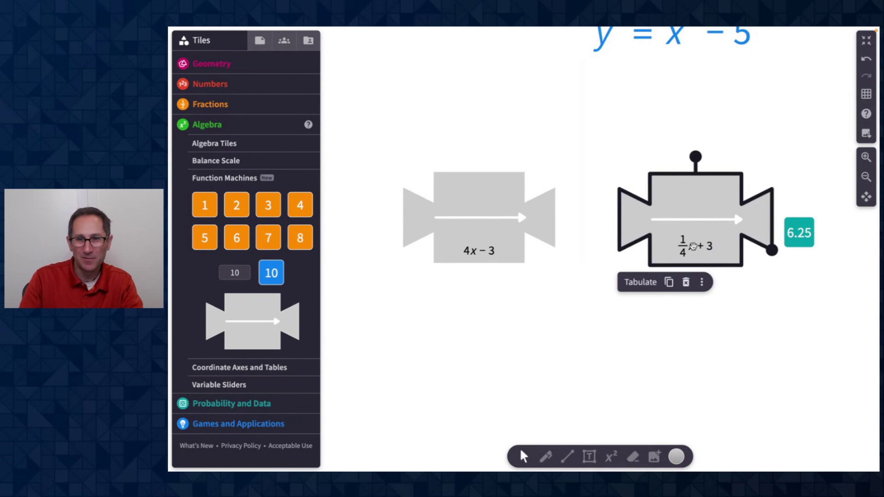
click(693, 246)
key(BackSpace)
key(BackSpace)
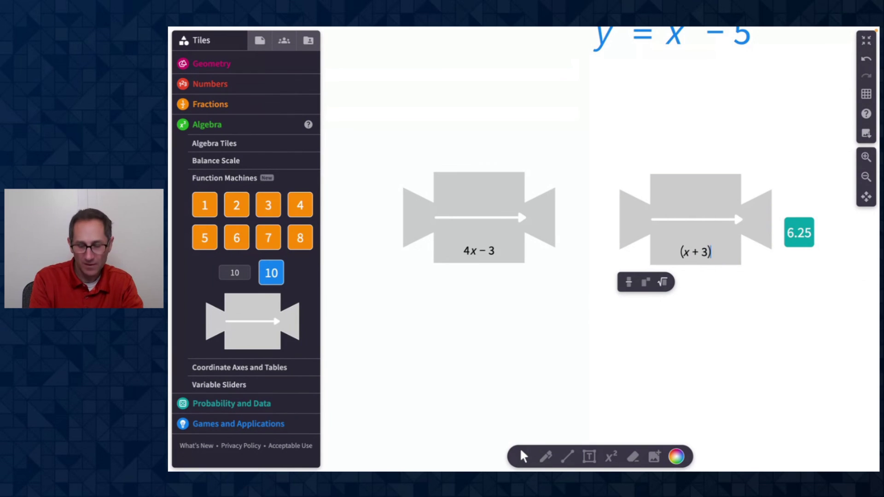
text(/4)
click(735, 304)
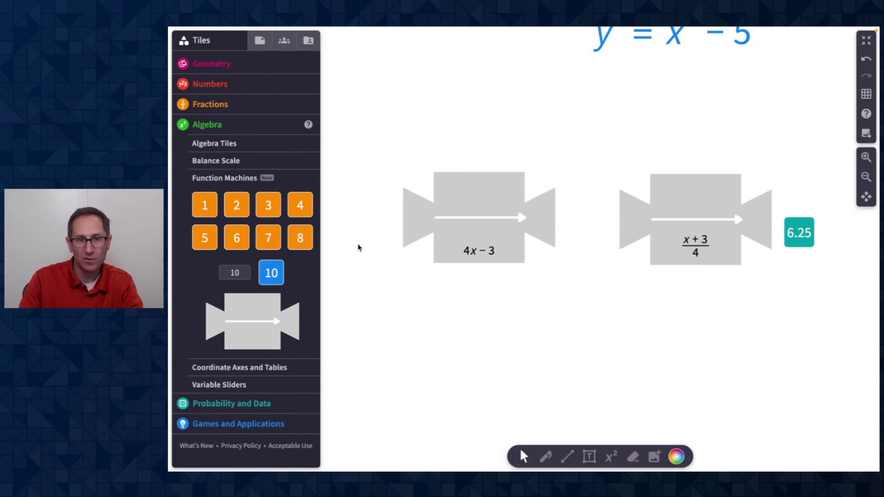
drag(299, 210, 387, 213)
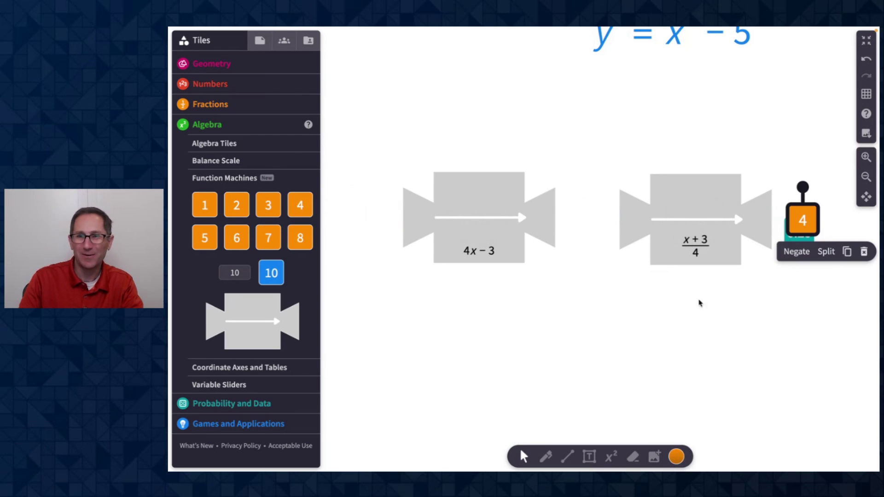
scroll(686, 308, down, 1)
- Clear the output tiles, zoom out, and add a third x + 1 machine pointing downward
drag(790, 155, 821, 268)
key(Delete)
click(866, 178)
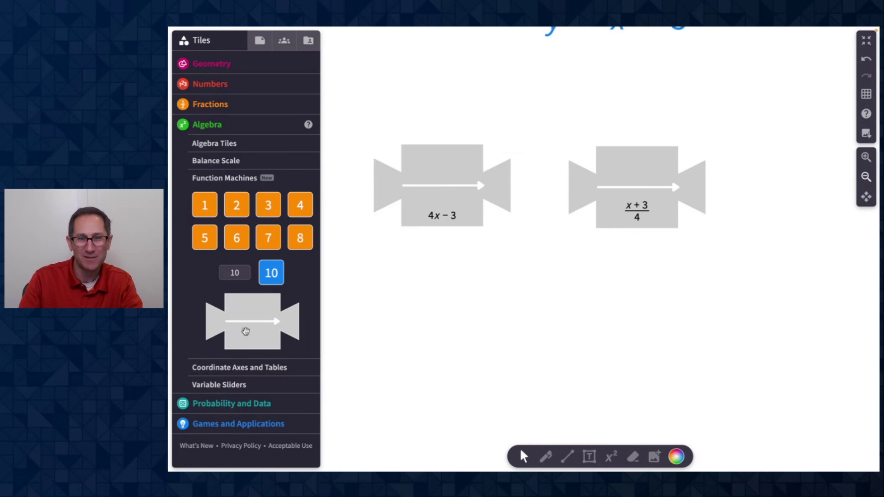
drag(245, 332, 729, 326)
drag(736, 253, 774, 313)
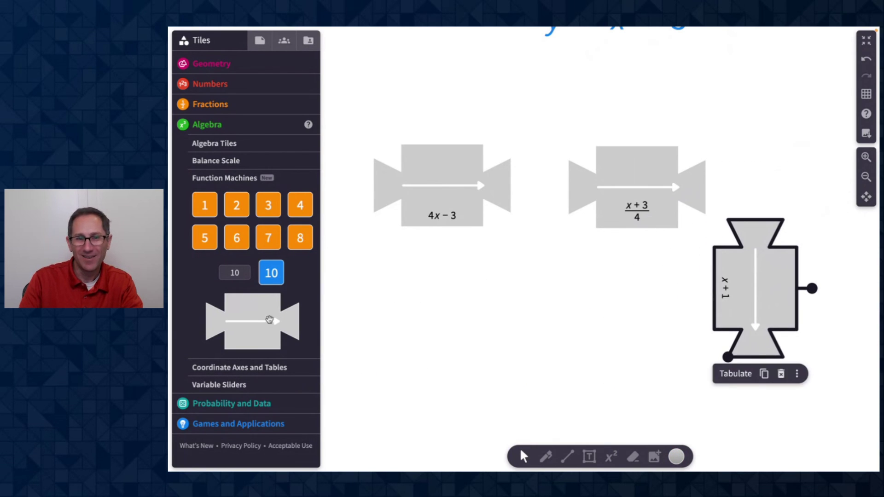
- Add a fourth x + 1 machine pointing left and pass a 3 tile through the loop, yielding 5
drag(270, 319, 515, 424)
drag(503, 388, 632, 409)
scroll(491, 285, down, 3)
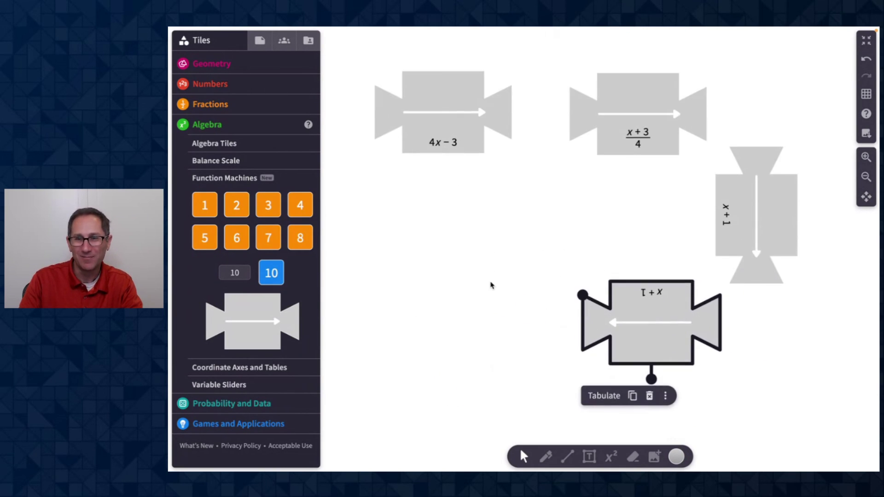
drag(266, 210, 363, 110)
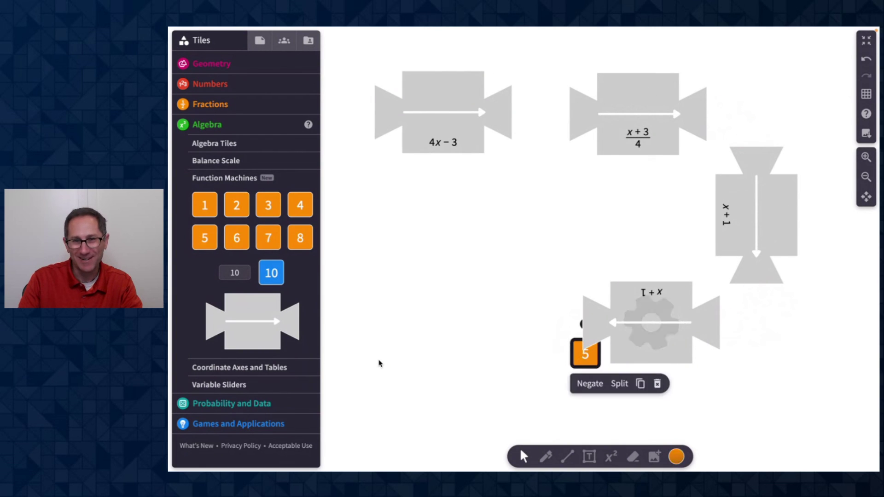
drag(570, 356, 537, 357)
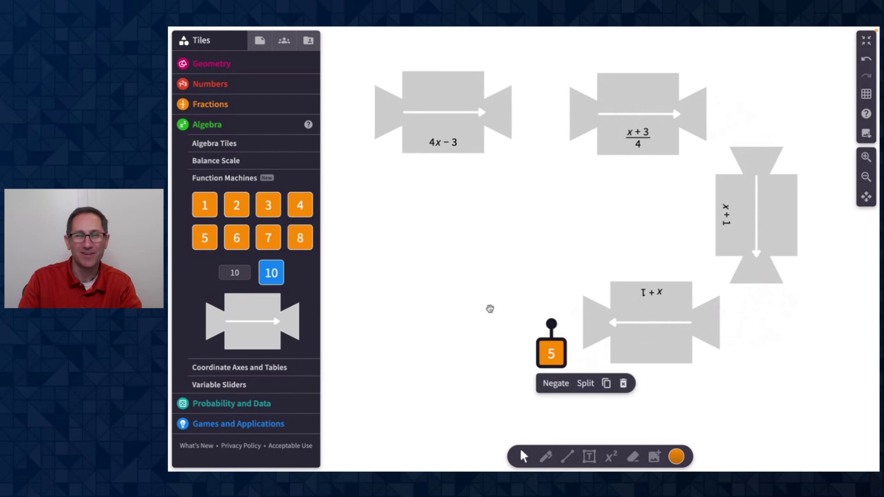
click(397, 254)
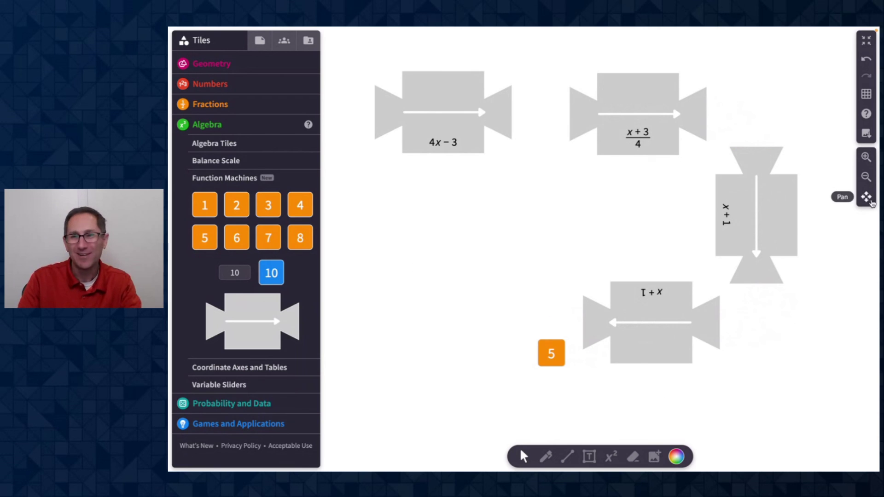
- Zoom out and scroll to review the x² − 5 machine's table and graph
click(866, 177)
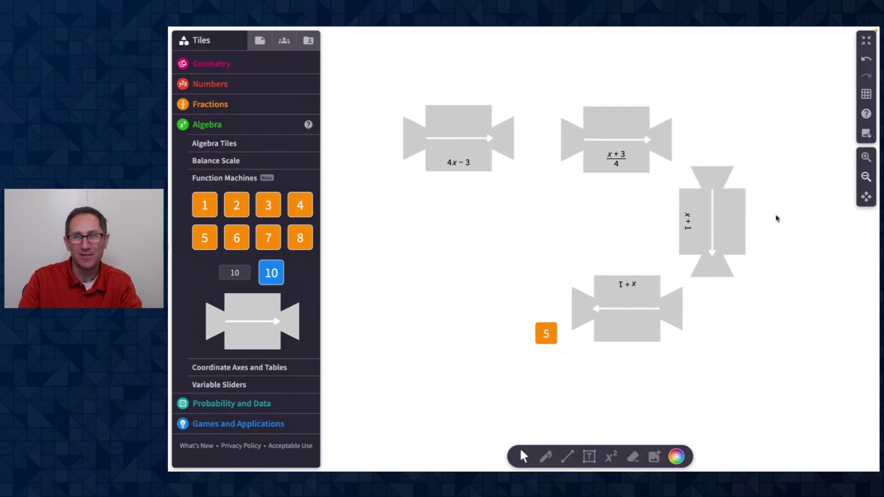
click(865, 178)
click(875, 177)
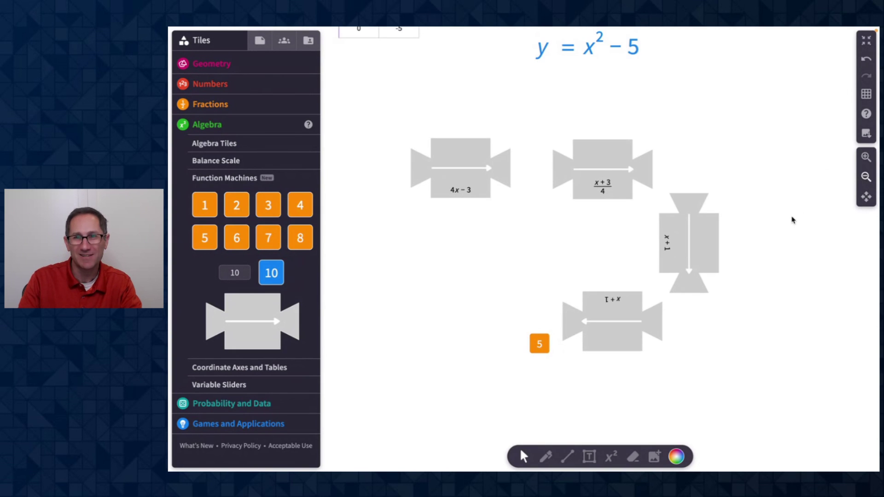
scroll(793, 219, up, 2)
scroll(792, 220, up, 4)
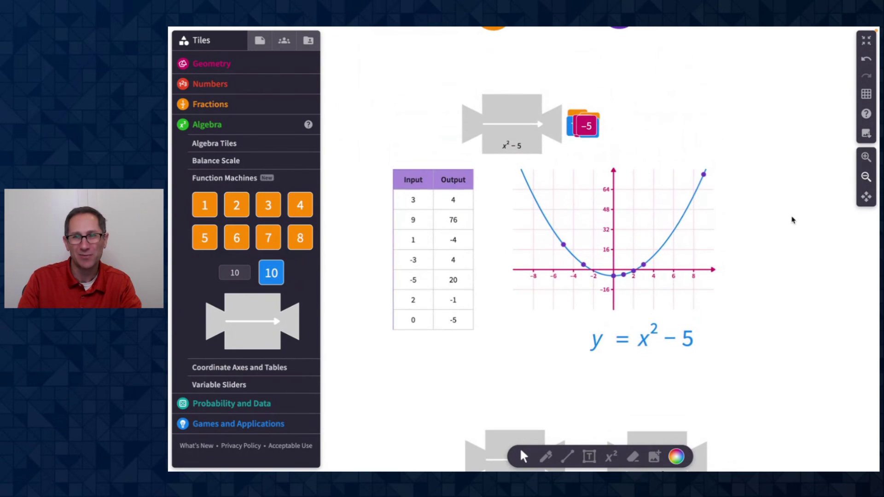
click(865, 157)
click(865, 157)
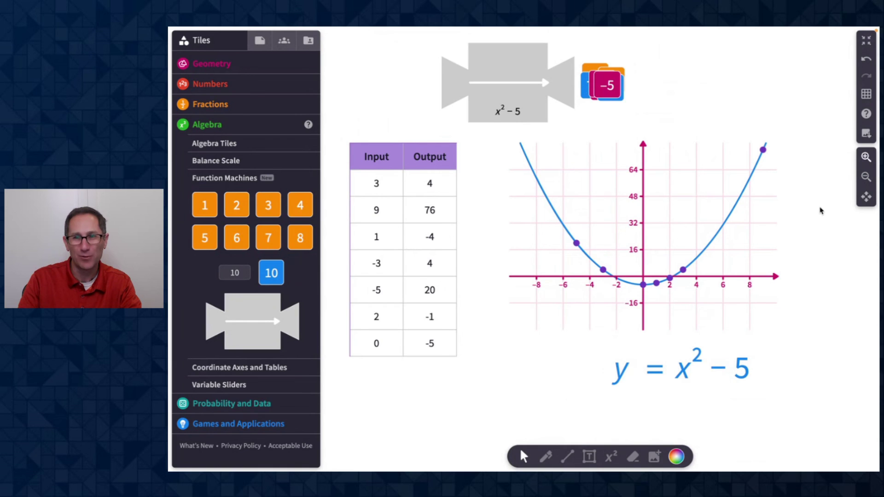
scroll(784, 202, down, 5)
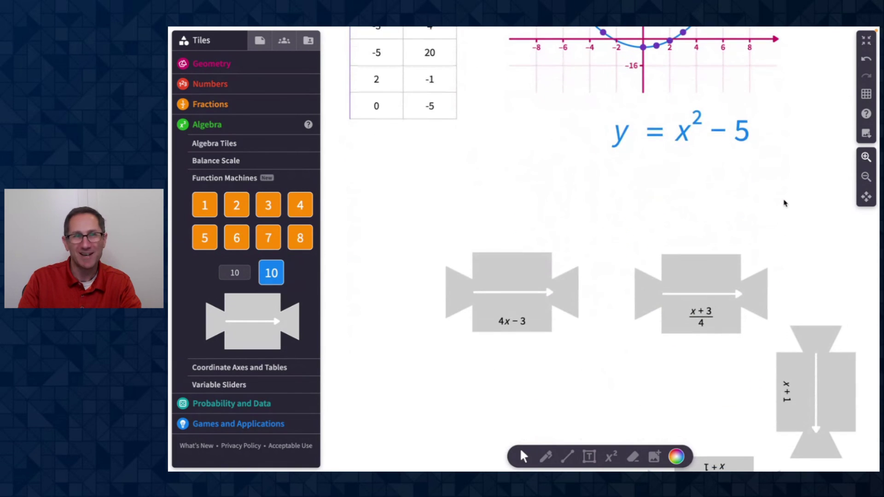
scroll(785, 203, up, 15)
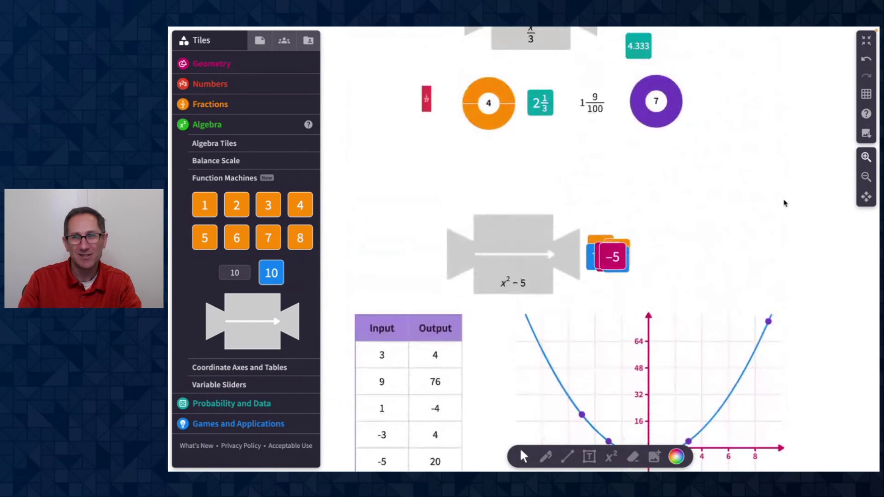
- Zoom in and scroll to the x + 1 and x/3 machines with their output tiles
click(866, 157)
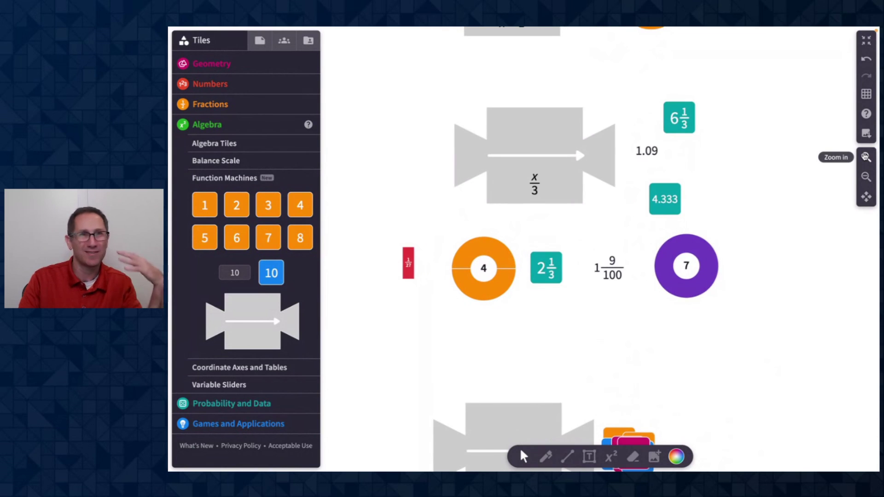
click(866, 158)
scroll(778, 184, up, 5)
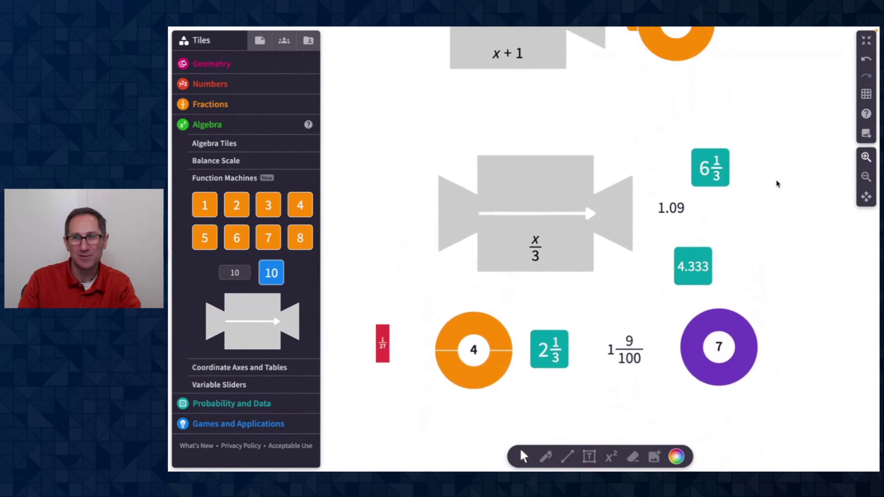
scroll(777, 184, up, 2)
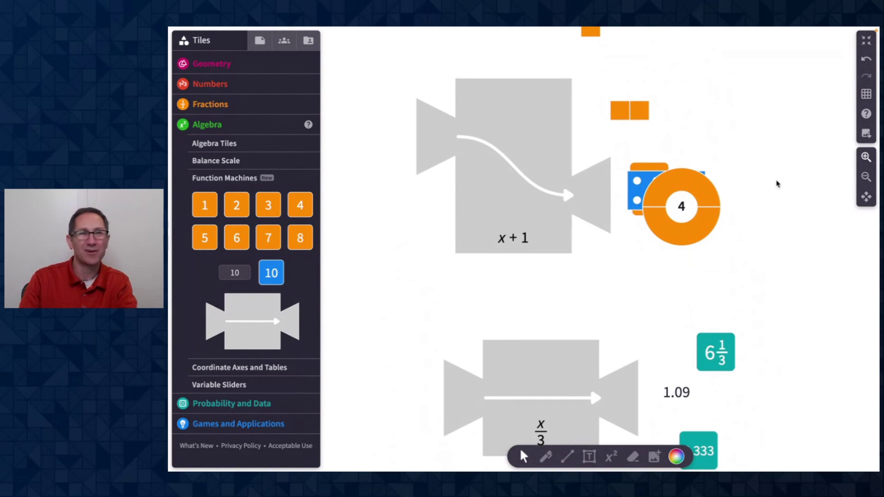